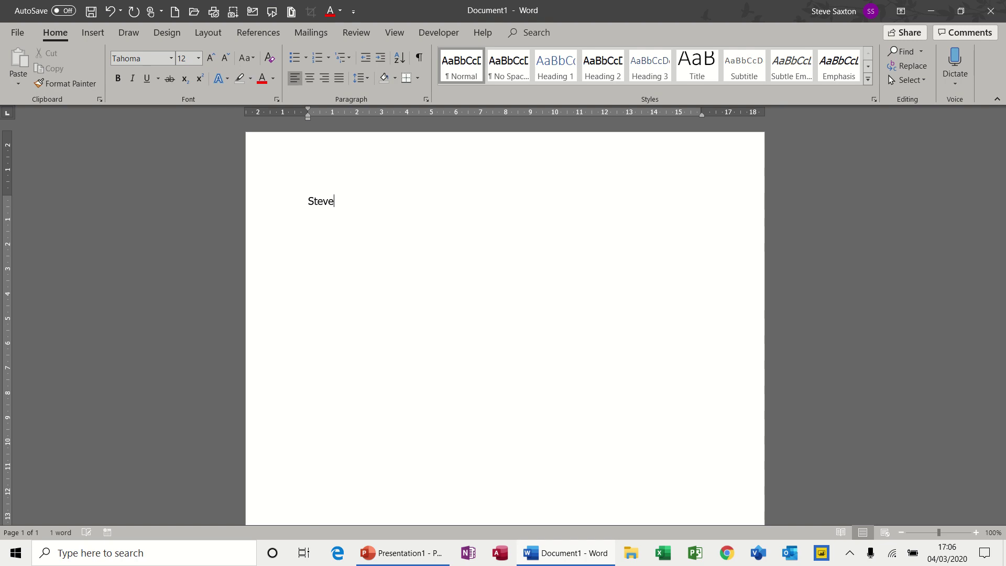
Step: Apply the Heading 1 style to the single line of text in the document
{"action": "left_click", "coordinate": [269, 204]}
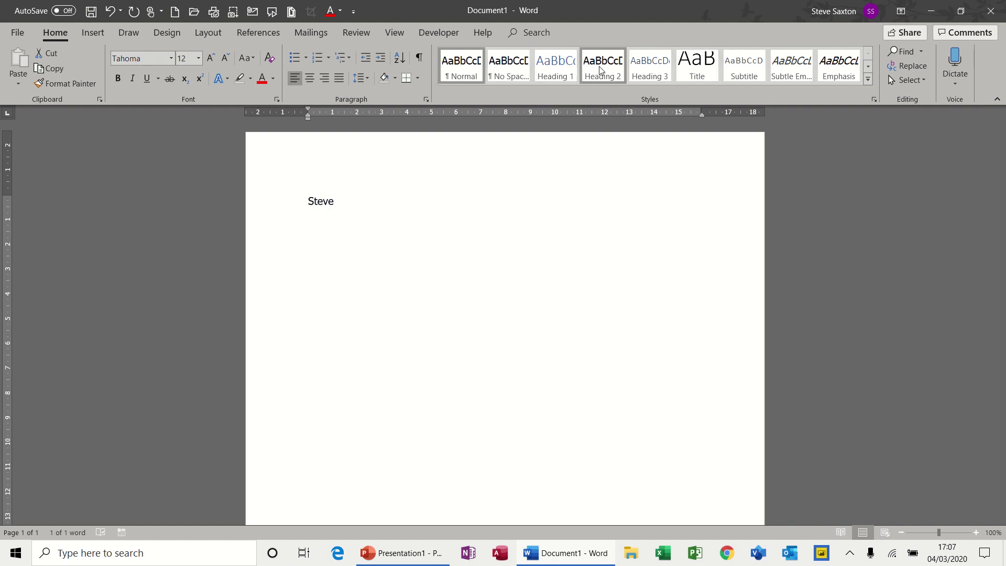
{"action": "key", "text": "ctrl+a"}
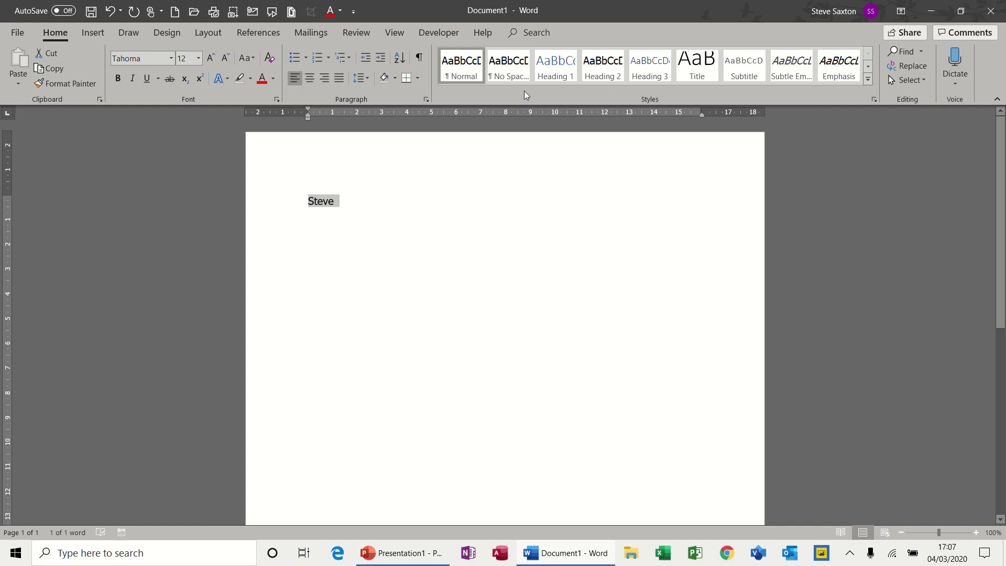
{"action": "left_click", "coordinate": [602, 75]}
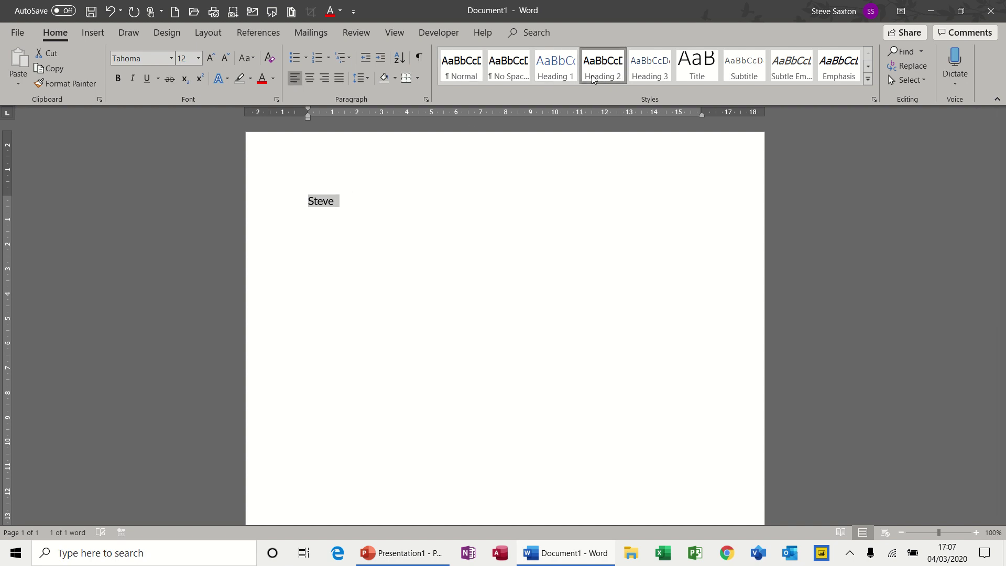
{"action": "left_click", "coordinate": [551, 76]}
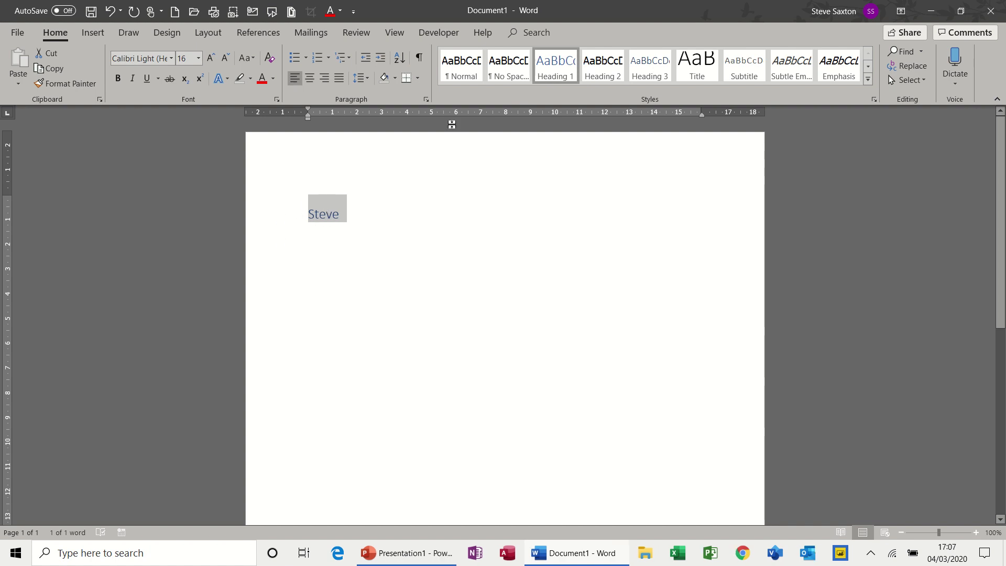
Step: Review the Heading 1 style's definition and its paragraph indent and spacing settings, leaving the style unmodified
{"action": "right_click", "coordinate": [545, 75]}
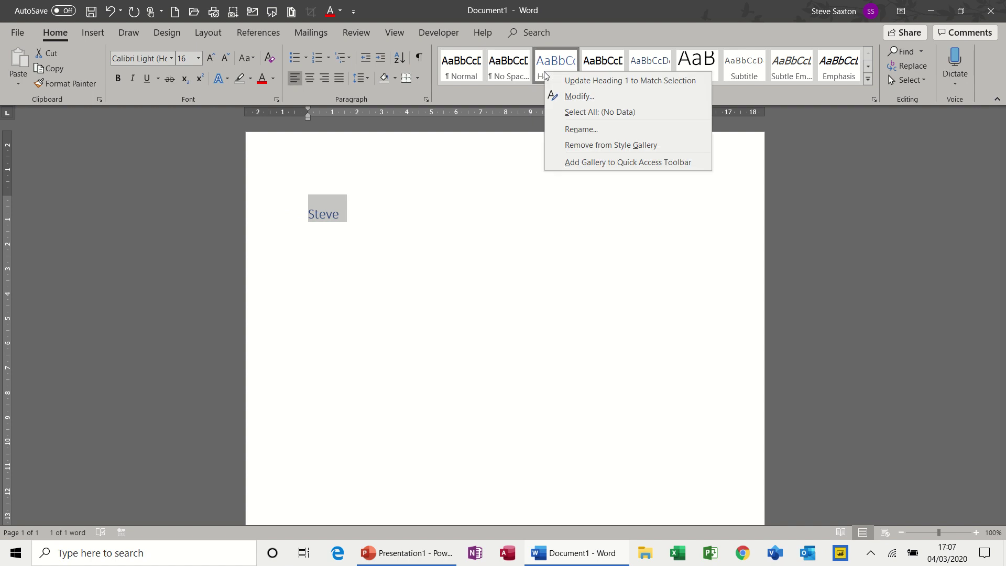
{"action": "left_click", "coordinate": [565, 96]}
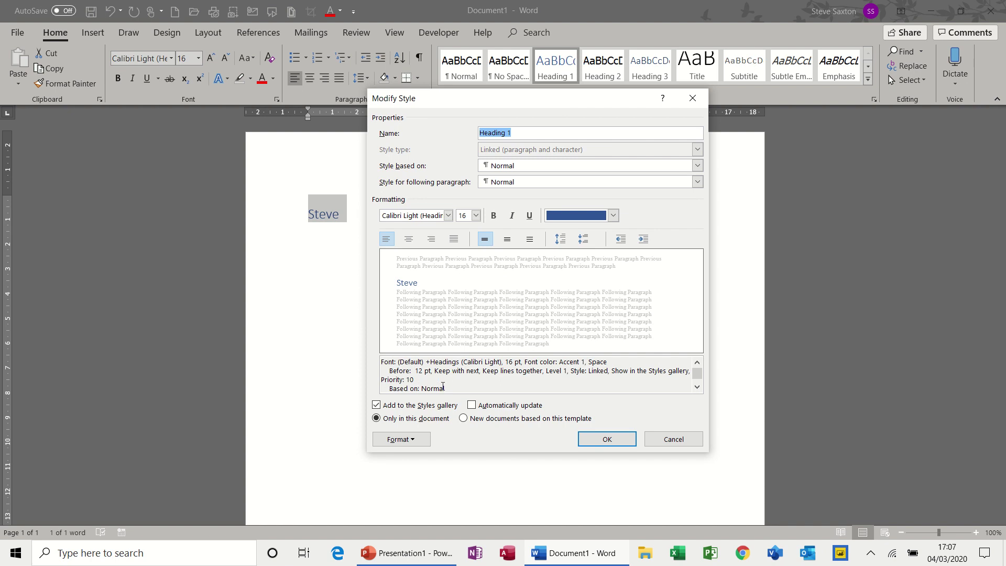
{"action": "left_click", "coordinate": [413, 440]}
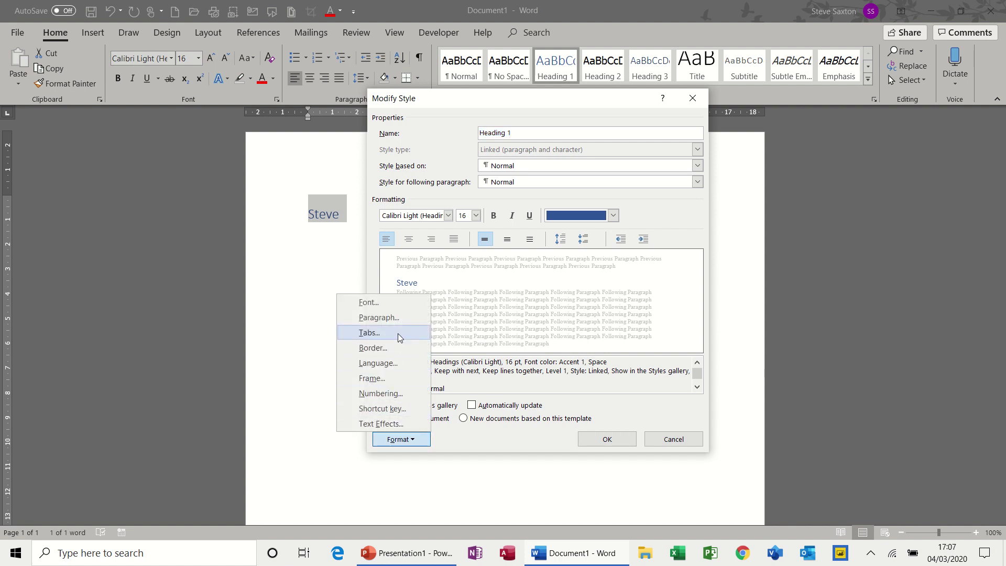
{"action": "left_click", "coordinate": [397, 319]}
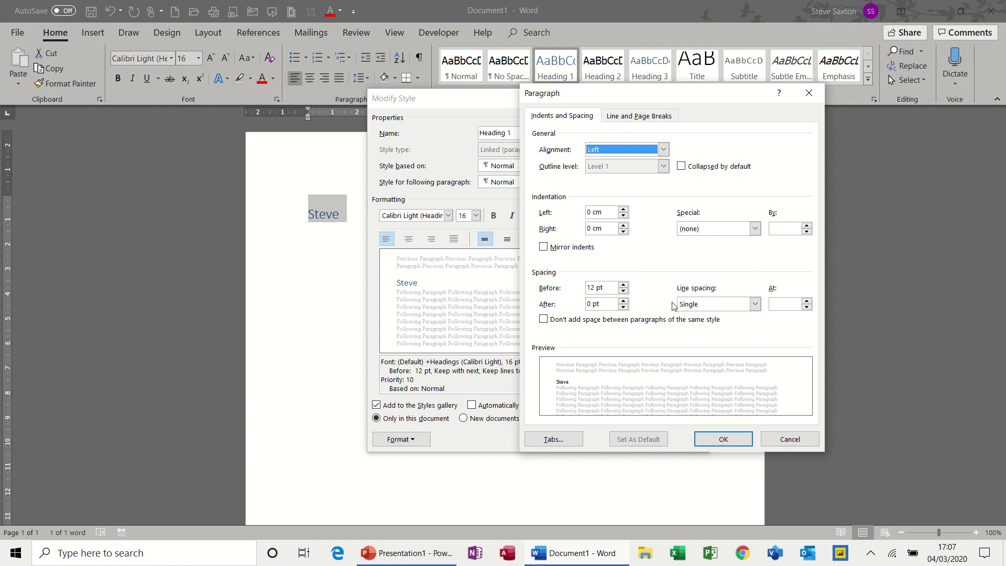
{"action": "left_click", "coordinate": [709, 437]}
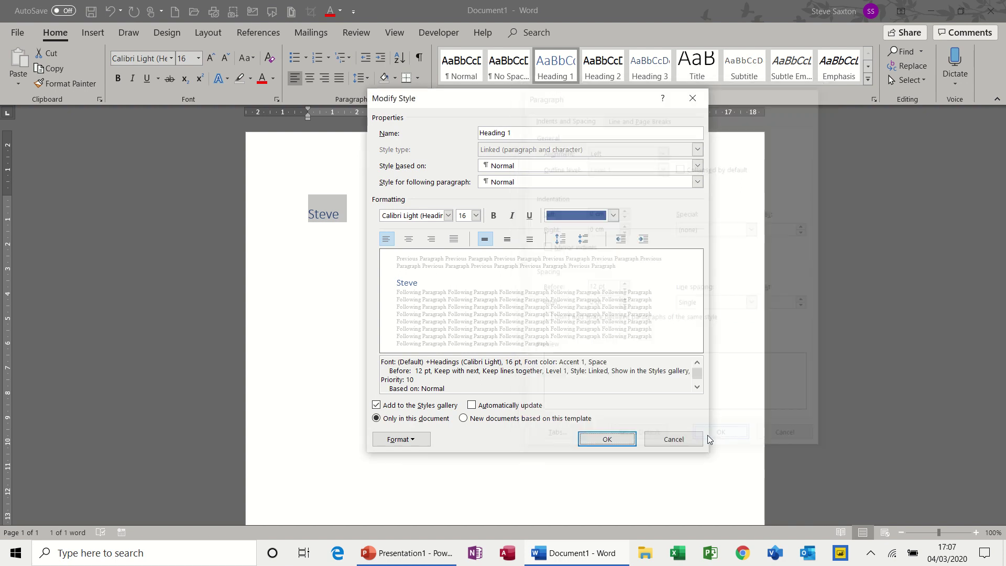
{"action": "left_click", "coordinate": [667, 444]}
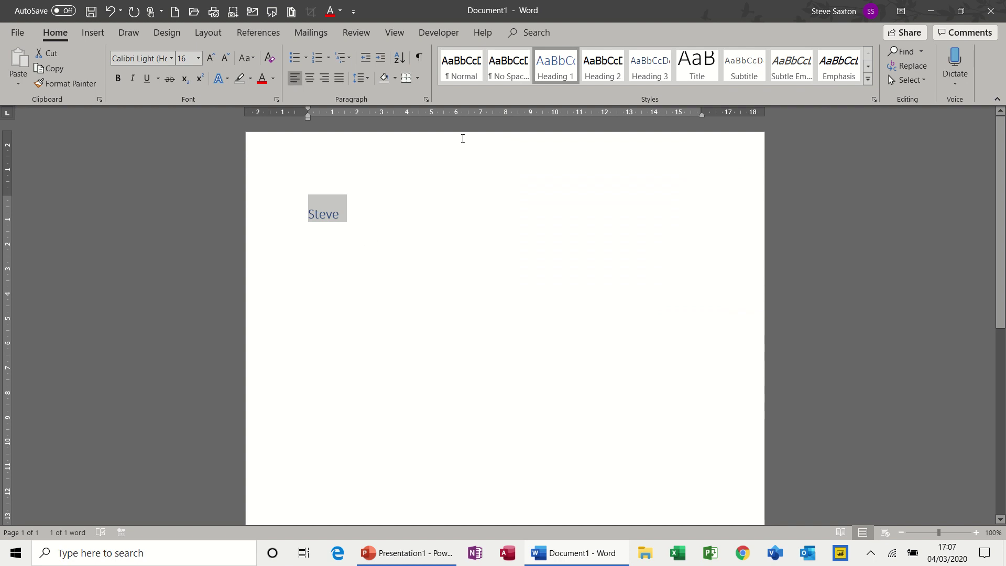
Step: Return the selected line to the Normal style and format it as 25 pt bold red text
{"action": "left_click", "coordinate": [465, 70]}
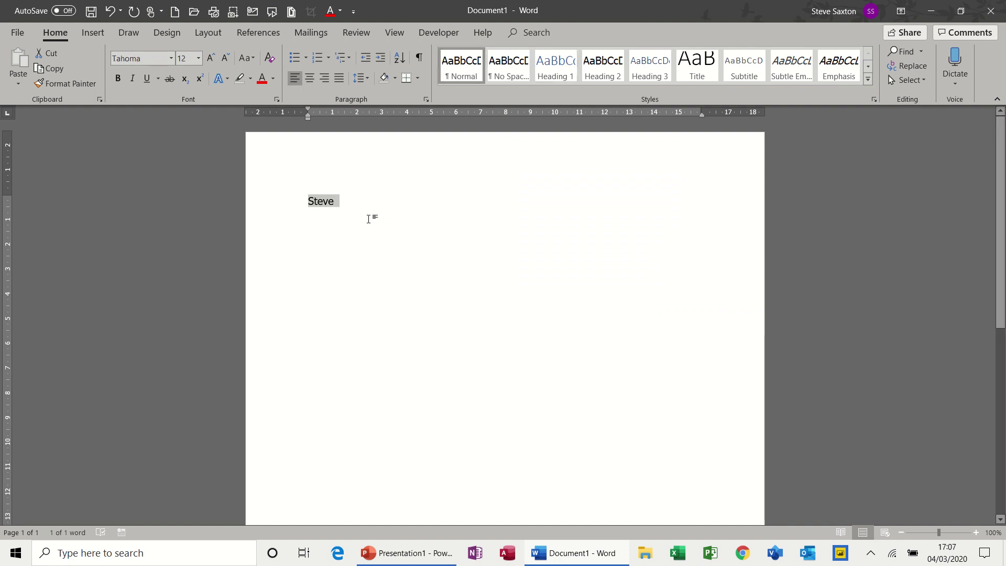
{"action": "key", "text": "ctrl+shift+period"}
{"action": "key", "text": "ctrl+shift+period"}
{"action": "key", "text": "ctrl+shift+period"}
{"action": "key", "text": "ctrl+shift+period"}
{"action": "key", "text": "ctrl+shift+period"}
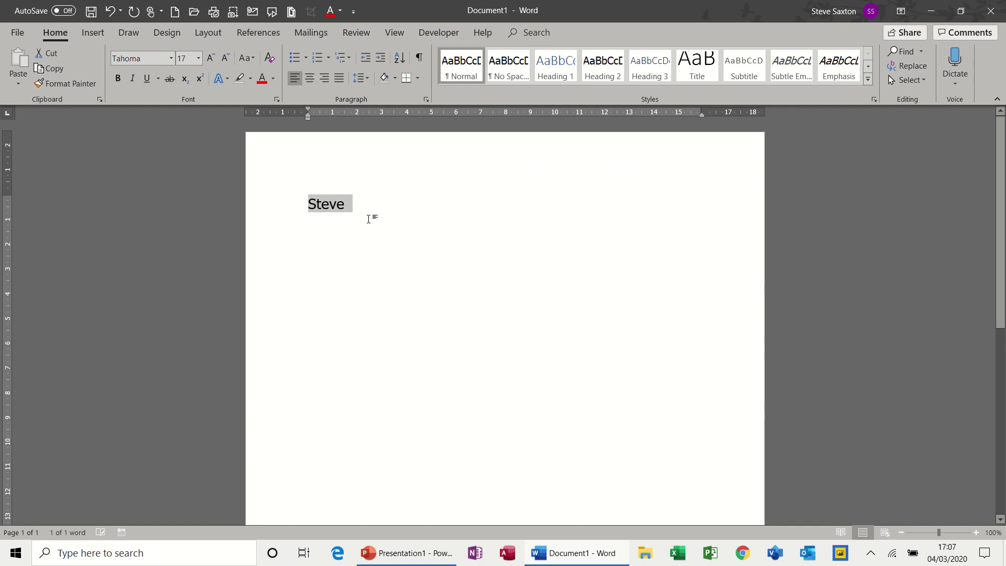
{"action": "key", "text": "ctrl+bracketright"}
{"action": "key", "text": "ctrl+bracketright"}
{"action": "key", "text": "ctrl+bracketright"}
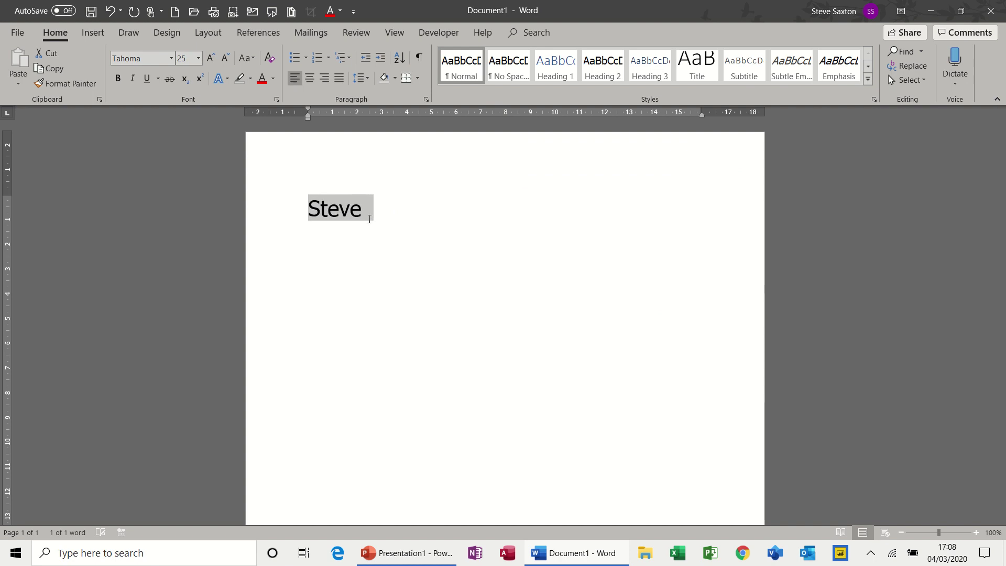
{"action": "key", "text": "ctrl+b"}
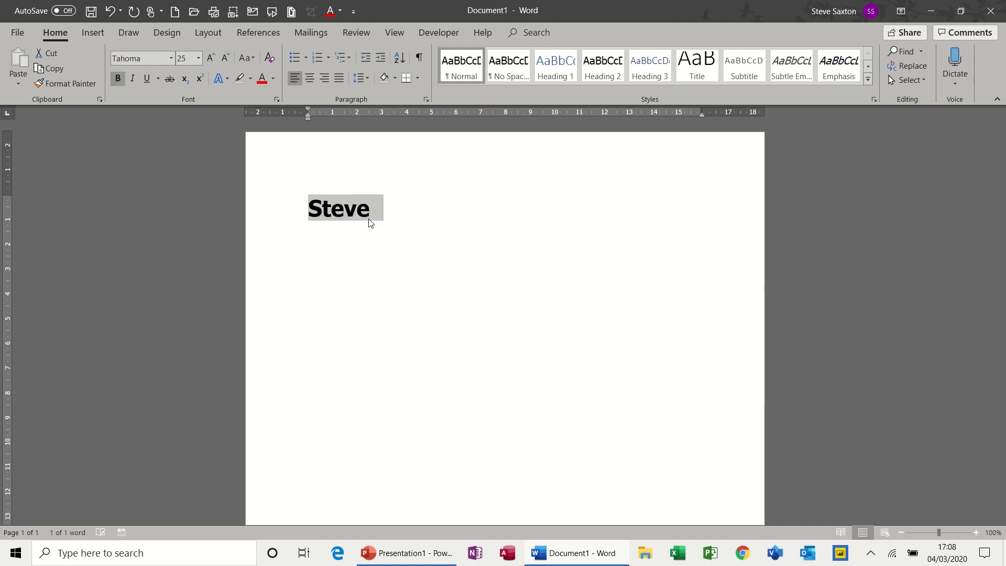
{"action": "left_click", "coordinate": [266, 82]}
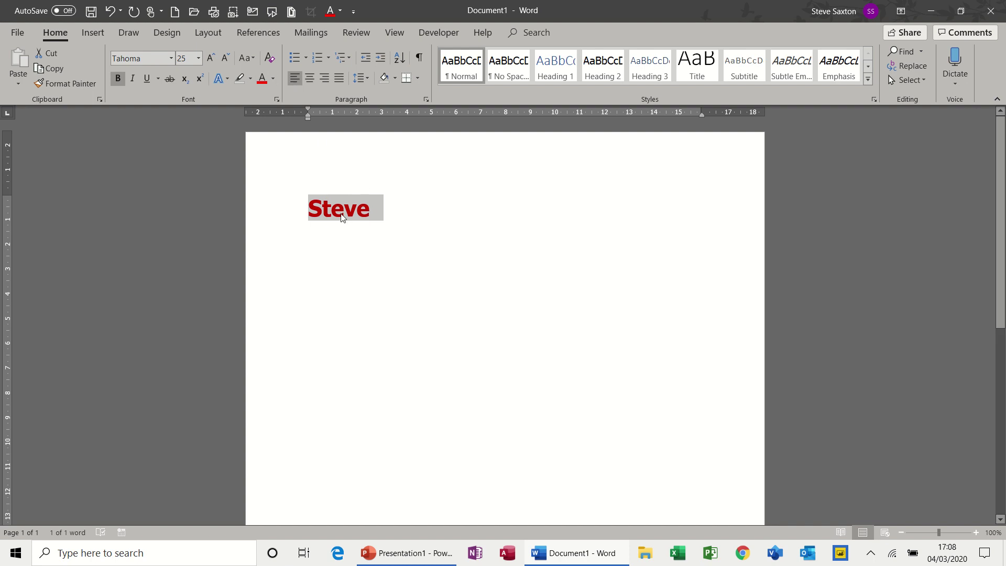
Step: Create a paragraph style from the selected formatting, named with the author's first name and based on Heading 2
{"action": "left_click", "coordinate": [873, 99]}
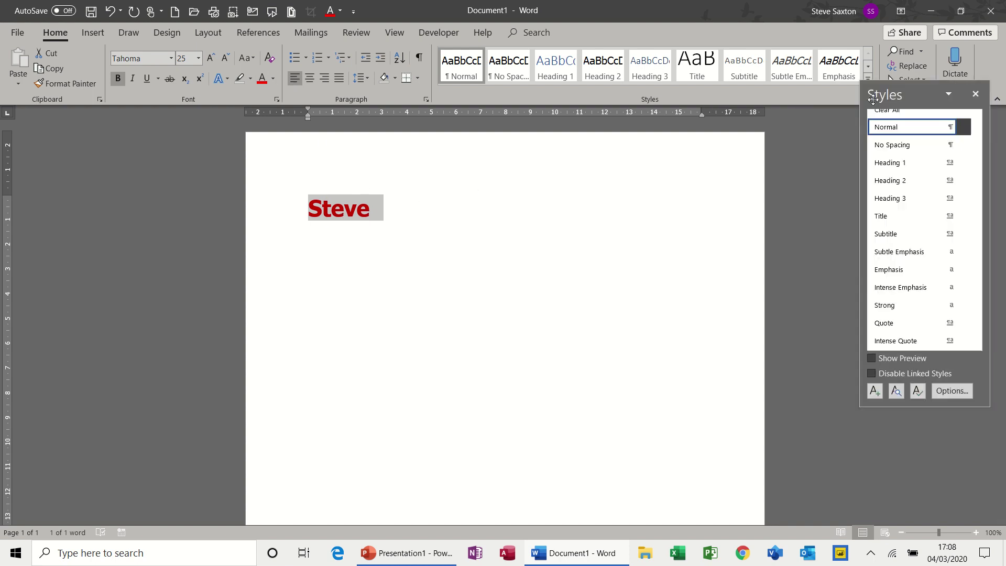
{"action": "left_click", "coordinate": [876, 391]}
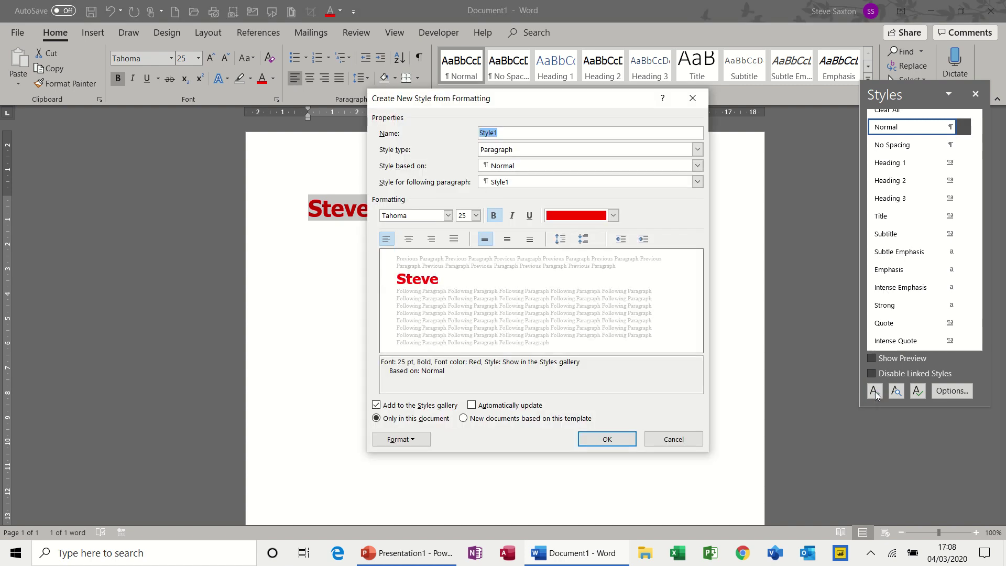
{"action": "type", "text": "steve"}
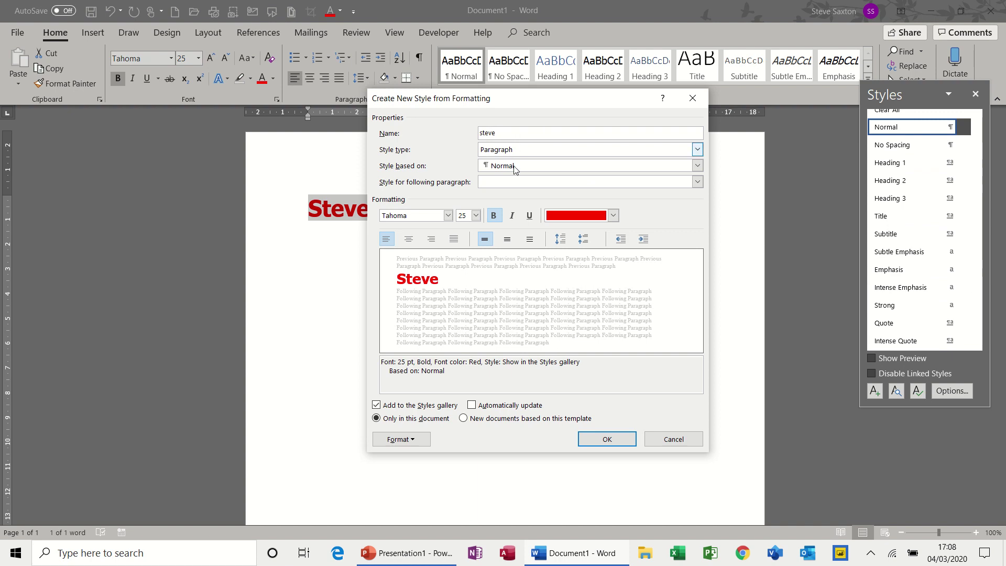
{"action": "left_click", "coordinate": [526, 171]}
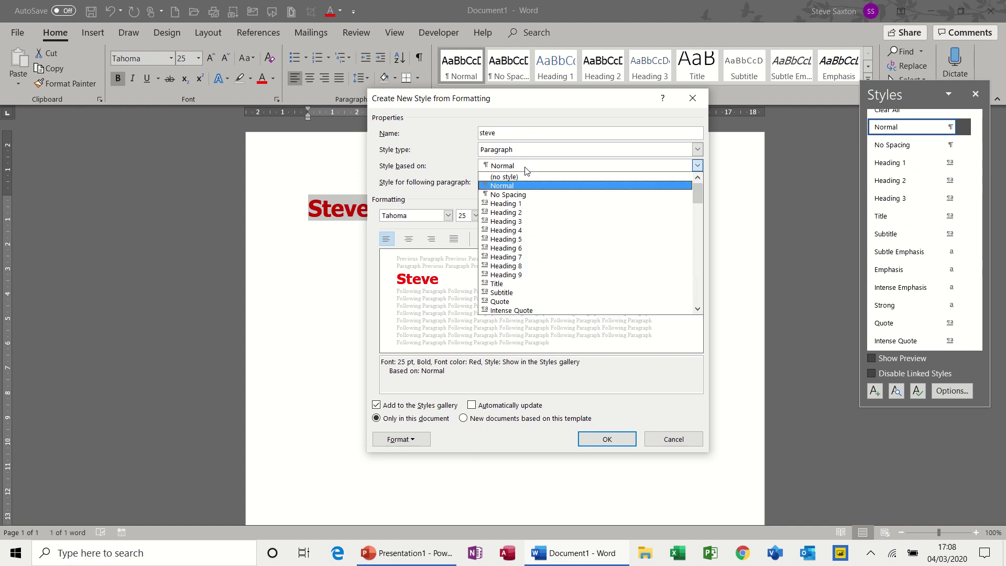
{"action": "left_click", "coordinate": [532, 212]}
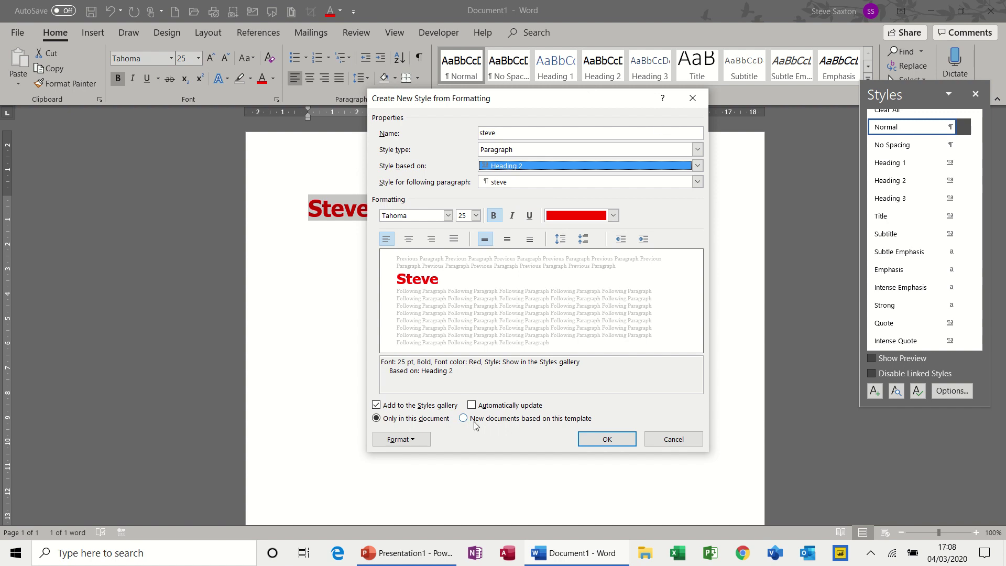
{"action": "left_click", "coordinate": [599, 443]}
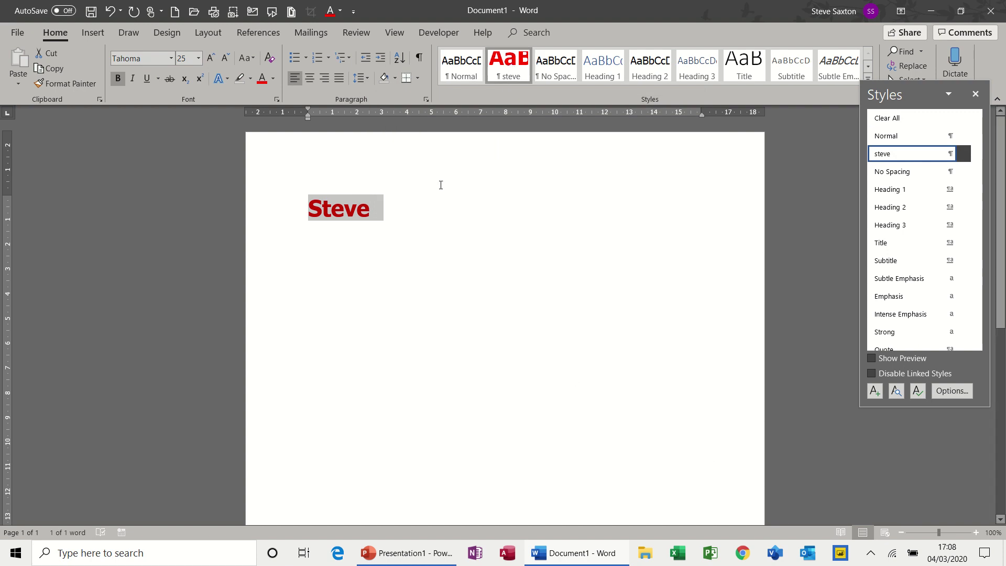
Step: Replace the line with the test text "asdbdsfjbsdjfb" and apply the new custom style to it
{"action": "key", "text": "Delete"}
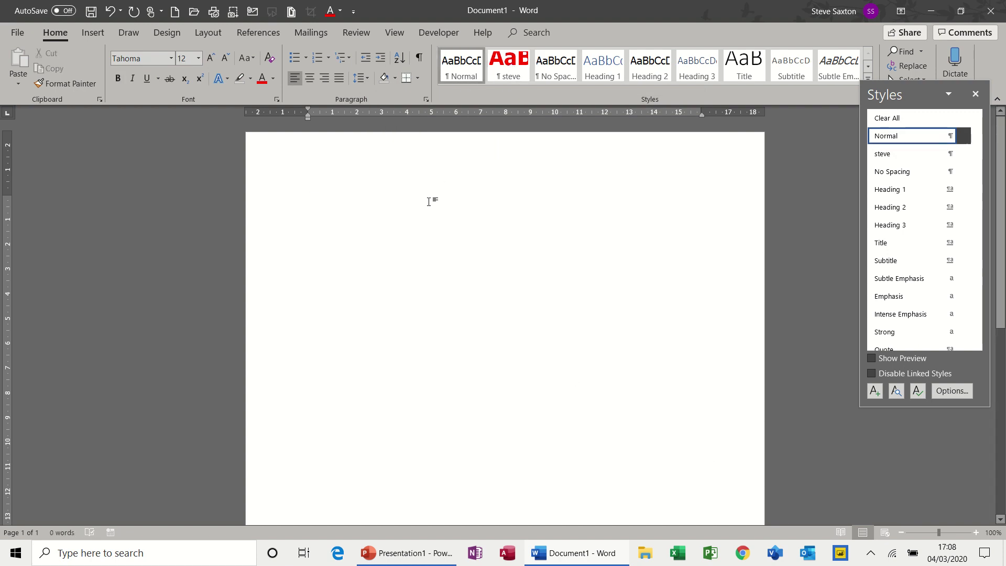
{"action": "type", "text": "asdbdsfjbsdjfb"}
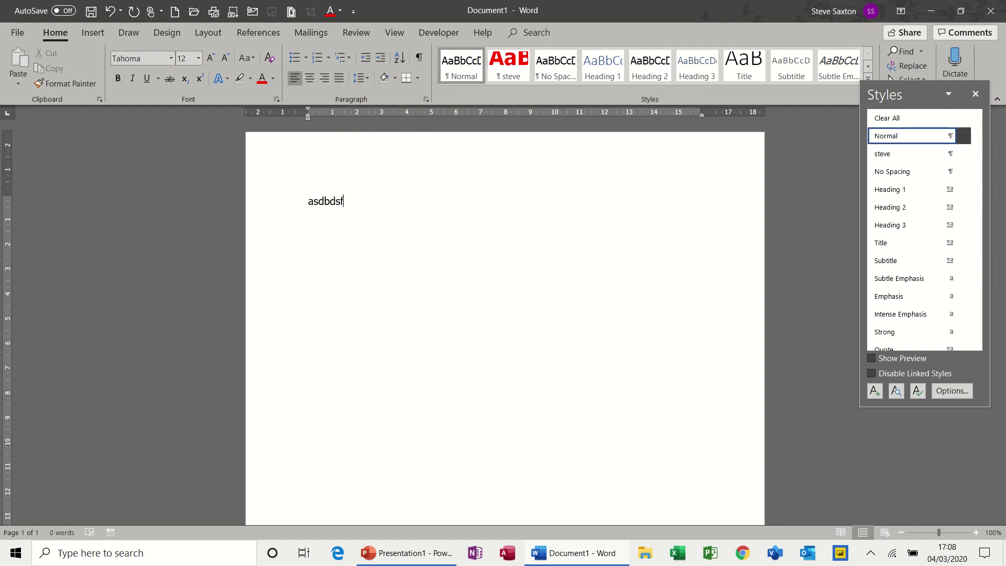
{"action": "left_click", "coordinate": [288, 203]}
{"action": "left_click", "coordinate": [514, 62]}
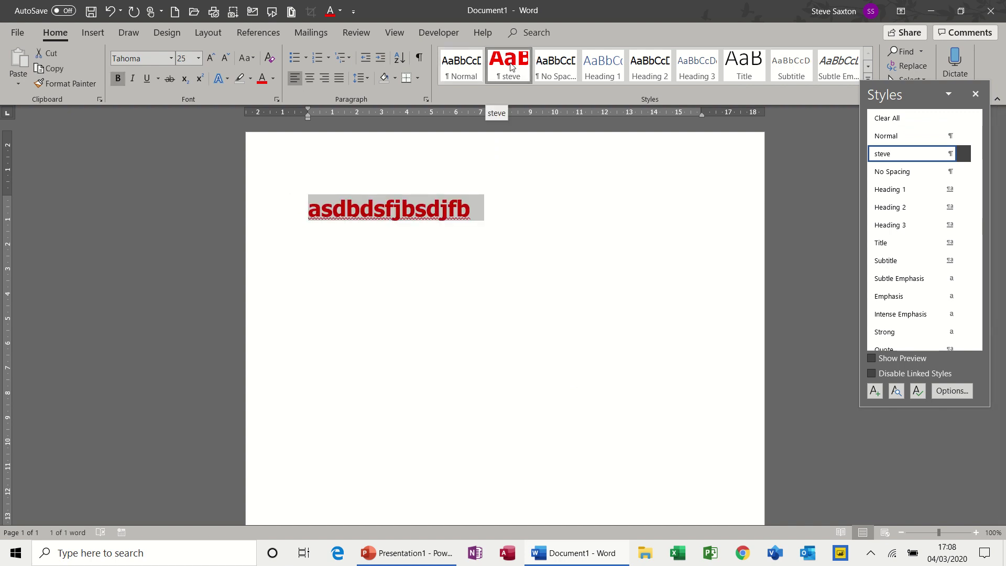
Step: Delete the remaining line of text from the document and close the Styles pane
{"action": "key", "text": "Delete"}
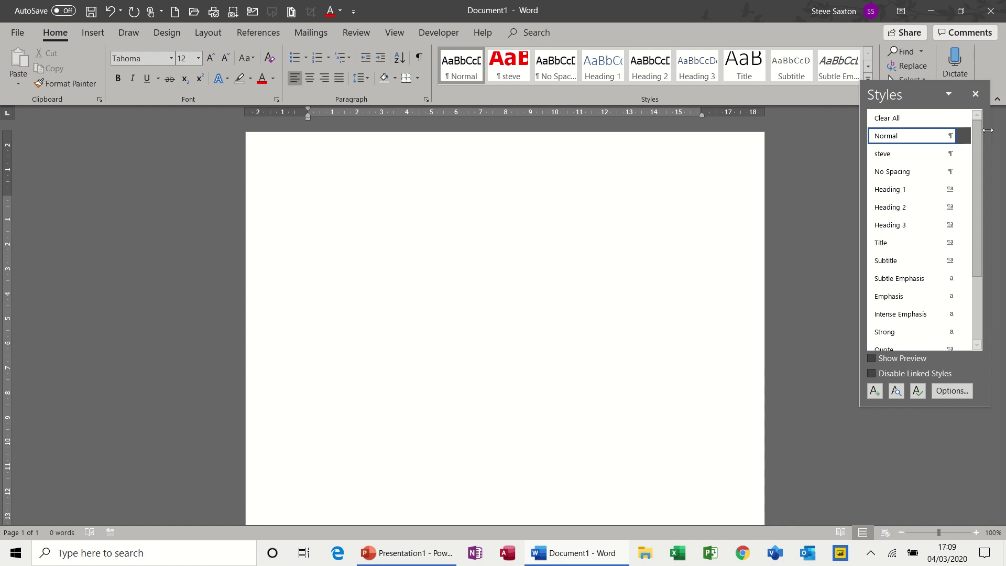
{"action": "left_click", "coordinate": [976, 95]}
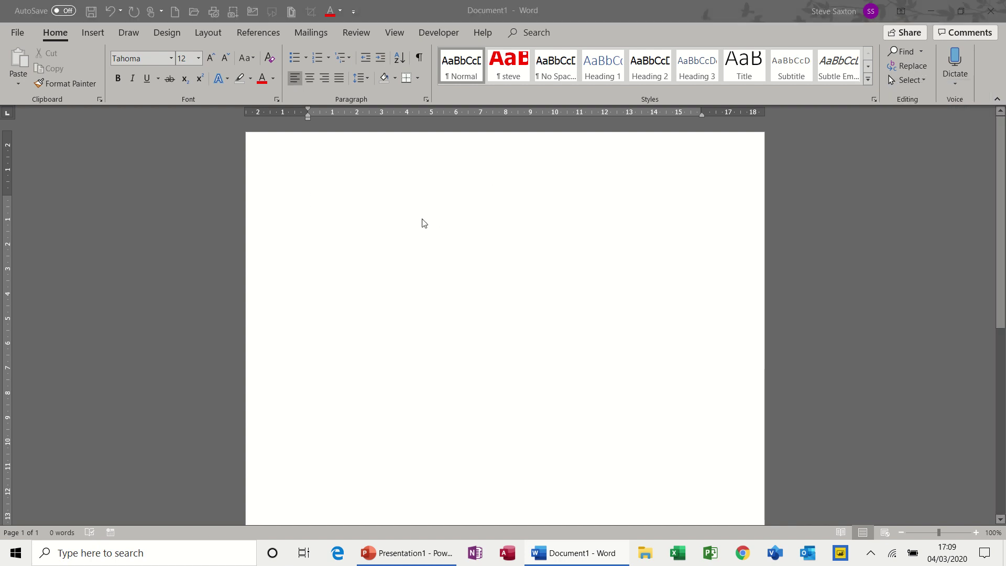
Step: Open the document TOC 2018.docx from the Word 2018 folder inside the OneDrive Examples folder
{"action": "key", "text": "ctrl+F12"}
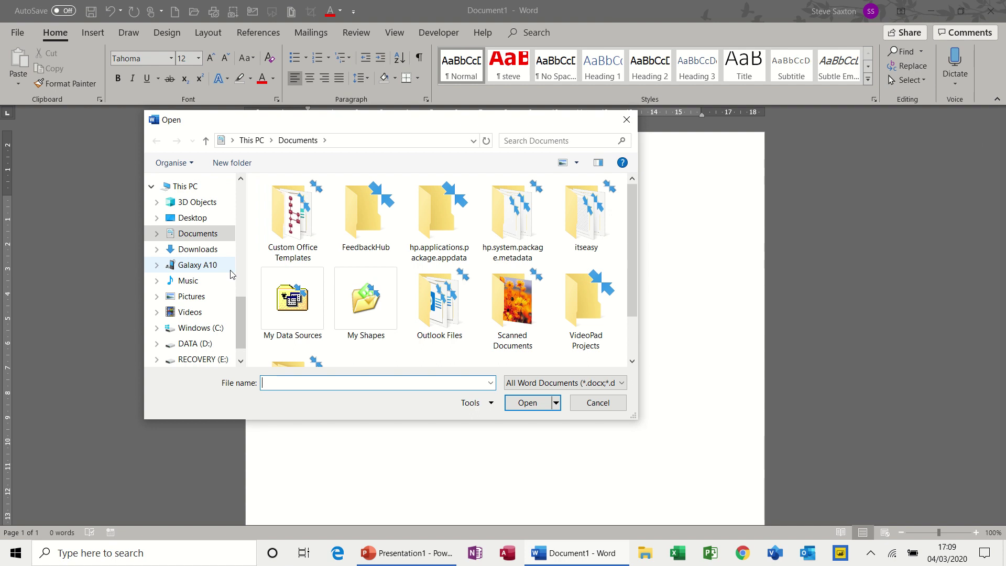
{"action": "left_click_drag", "start_coordinate": [237, 313], "coordinate": [238, 262]}
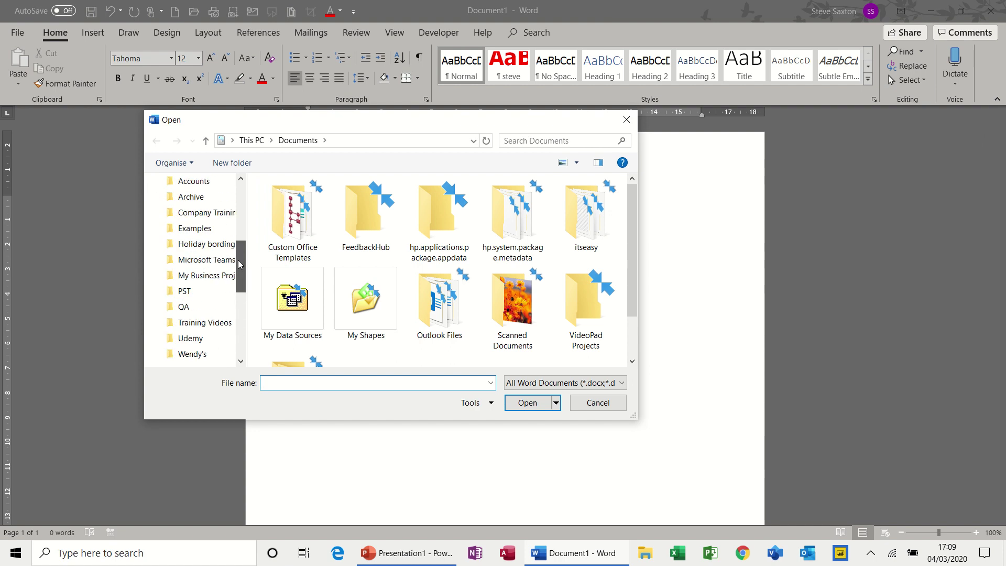
{"action": "left_click", "coordinate": [198, 235]}
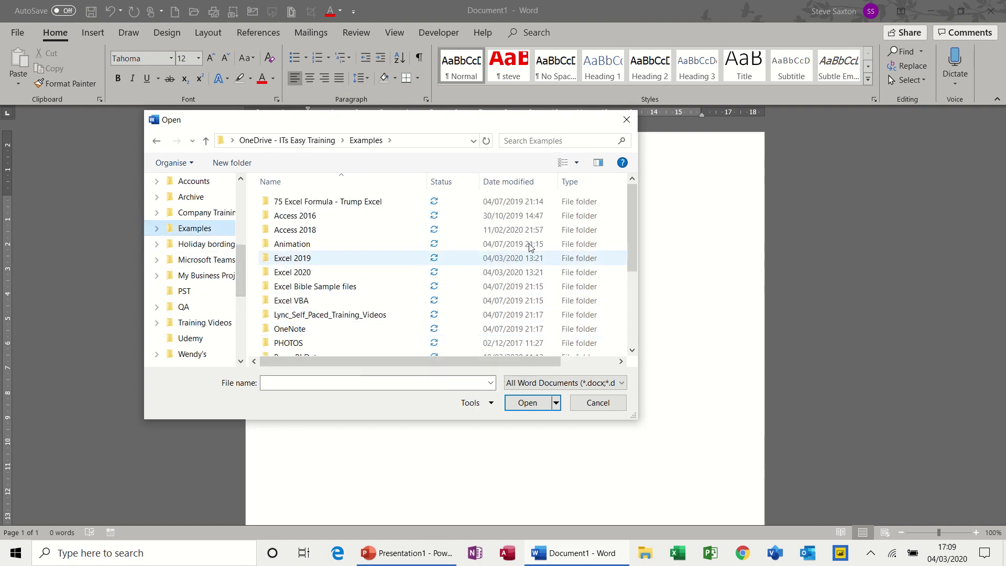
{"action": "left_click_drag", "start_coordinate": [636, 221], "coordinate": [639, 315]}
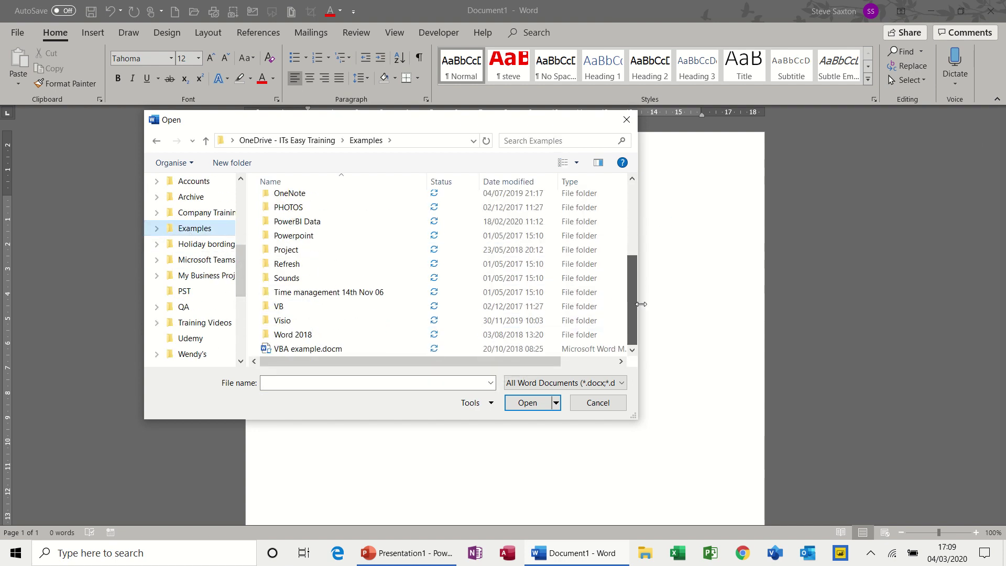
{"action": "double_click", "coordinate": [319, 336]}
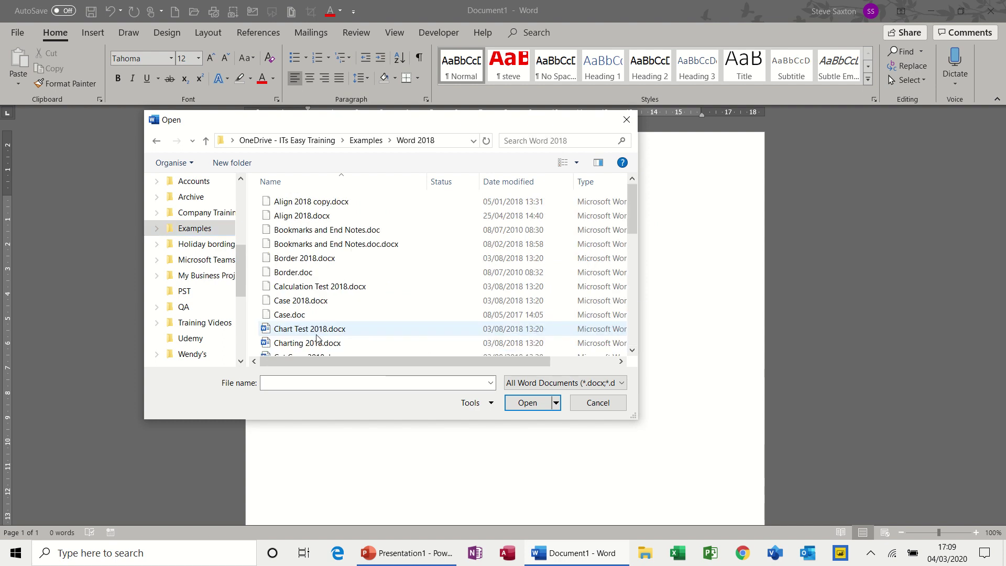
{"action": "left_click_drag", "start_coordinate": [633, 203], "coordinate": [640, 330]}
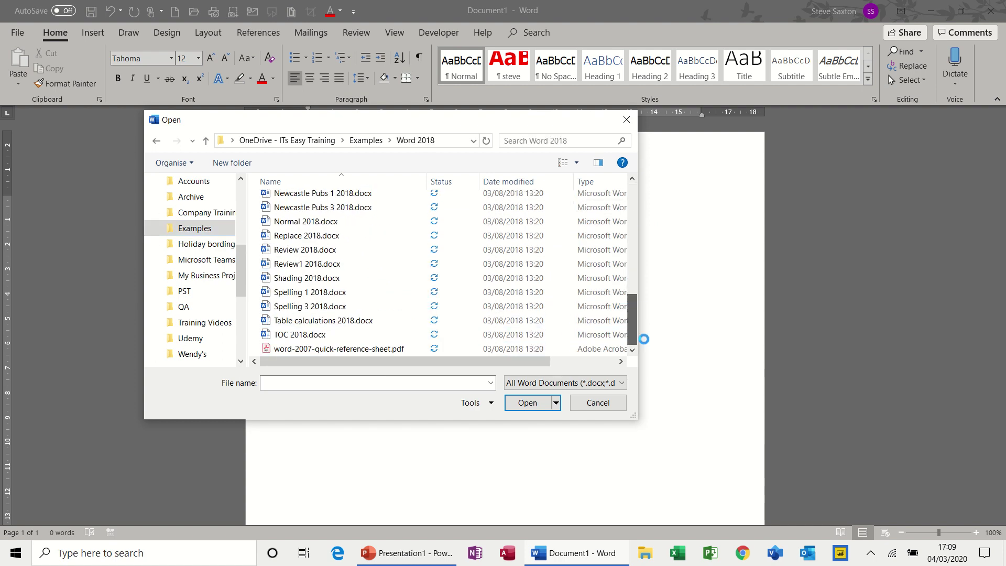
{"action": "left_click", "coordinate": [302, 335]}
{"action": "double_click", "coordinate": [301, 336]}
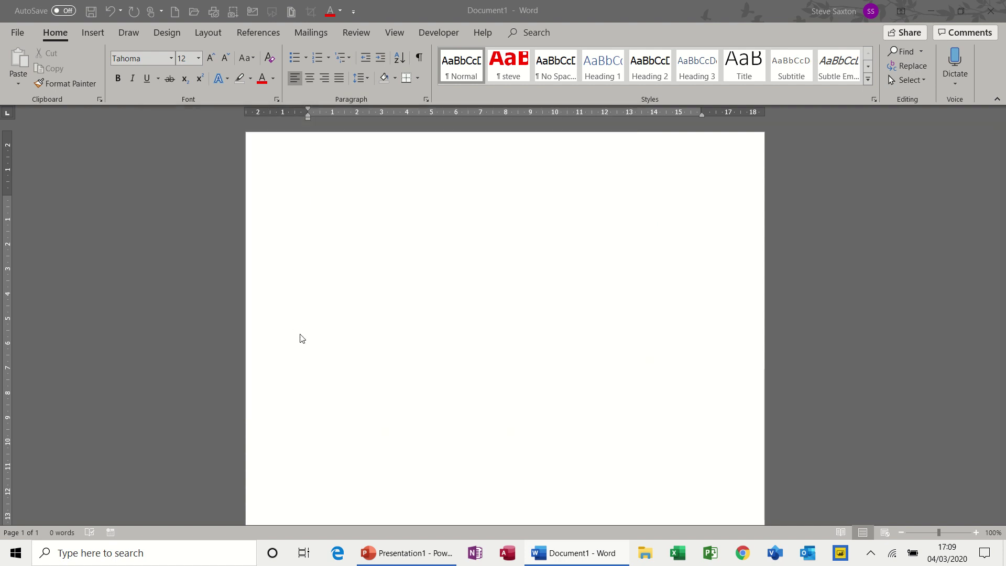
Step: Select the INTRODUCTION heading and collapse the content beneath it
{"action": "left_click", "coordinate": [262, 204]}
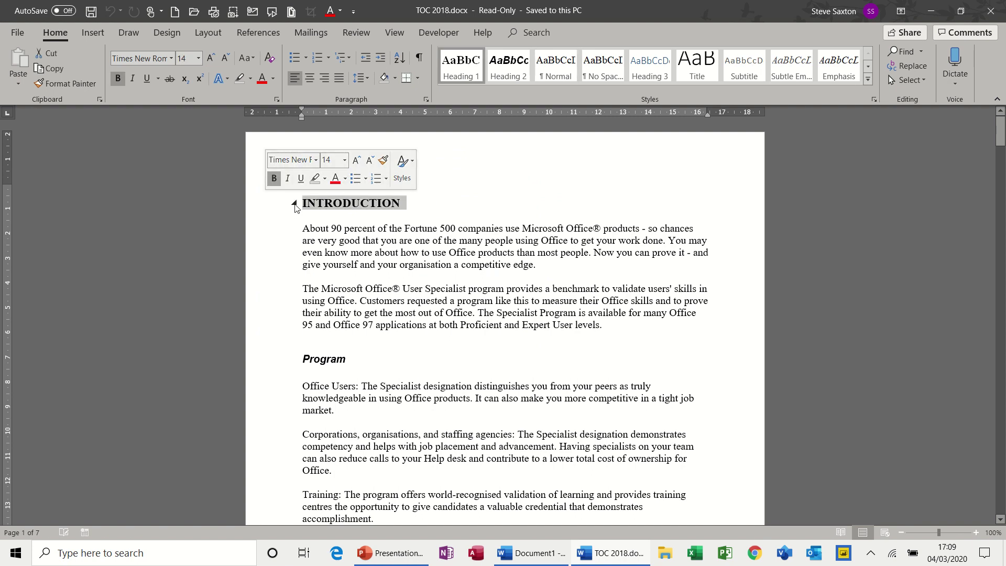
{"action": "left_click", "coordinate": [295, 205]}
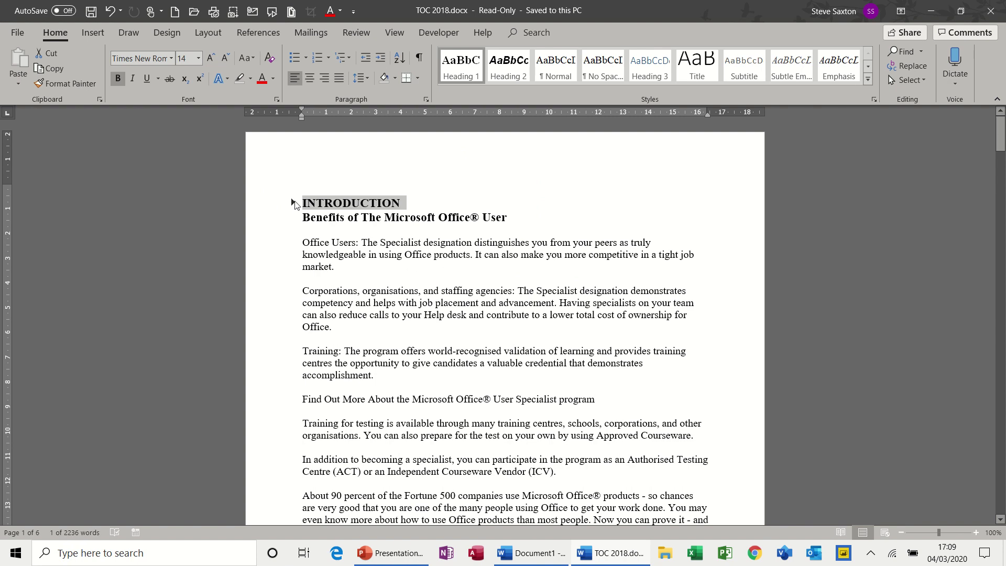
Step: Expand the INTRODUCTION section and check which styles the Program and INTRODUCTION headings use
{"action": "left_click", "coordinate": [293, 204]}
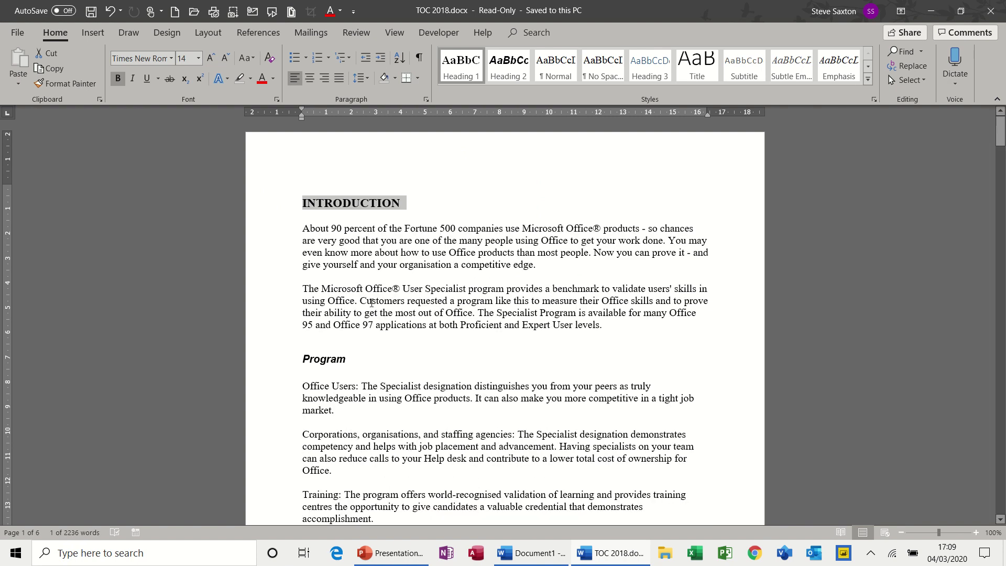
{"action": "left_click", "coordinate": [268, 363]}
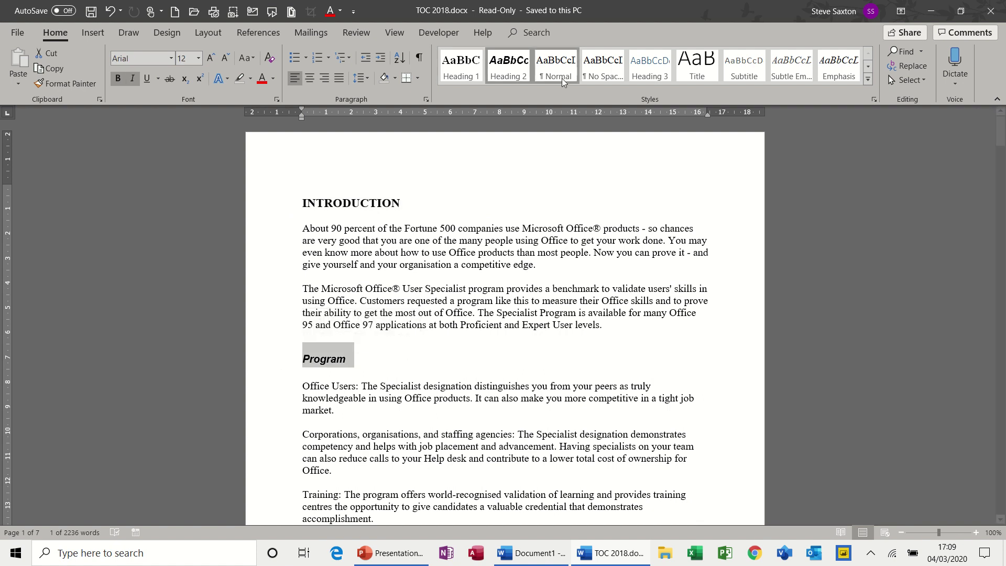
{"action": "left_click", "coordinate": [271, 206]}
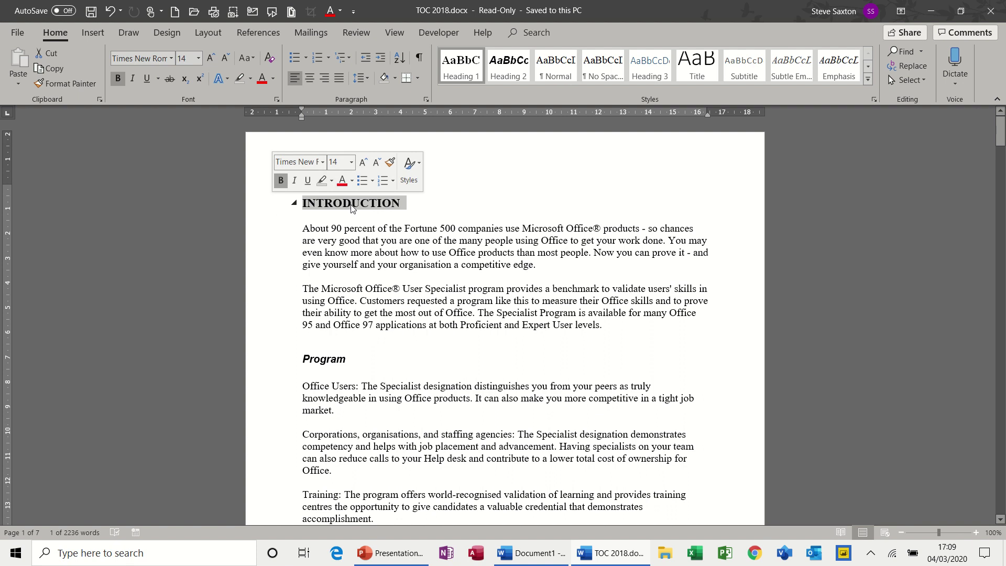
Step: Select the Program heading and modify the Heading 2 style by removing italics and setting its font to Tahoma
{"action": "left_click", "coordinate": [273, 366]}
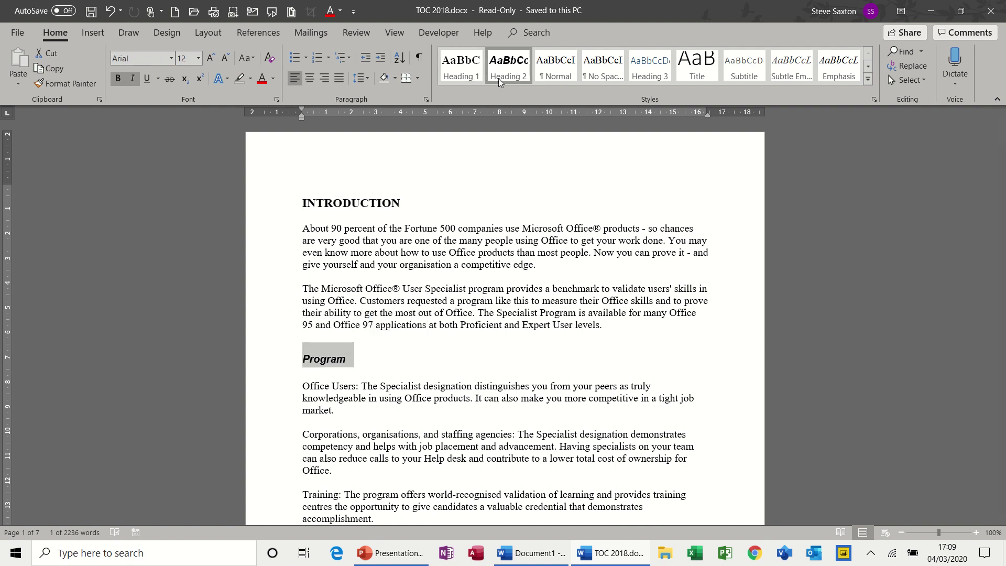
{"action": "right_click", "coordinate": [511, 70]}
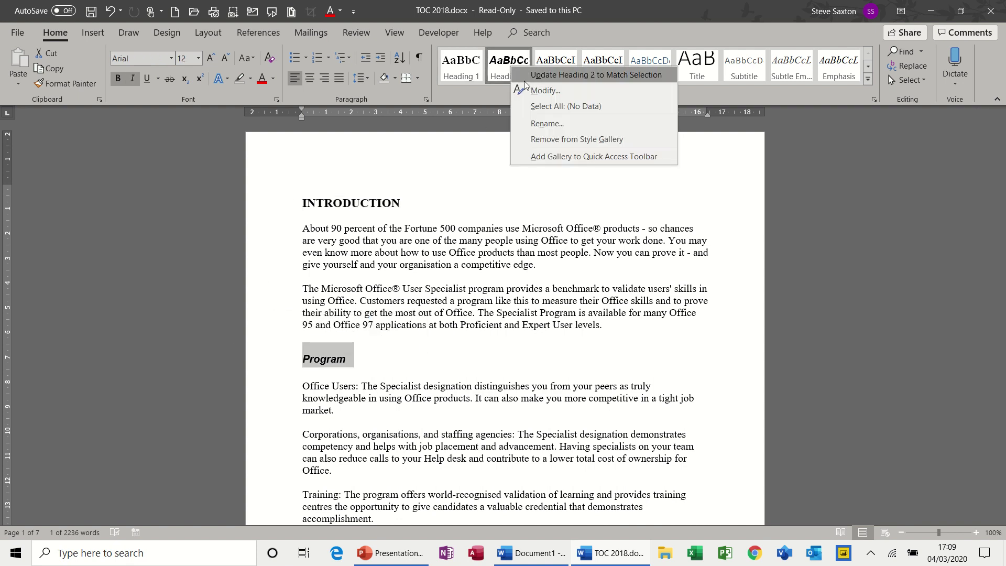
{"action": "left_click", "coordinate": [545, 91]}
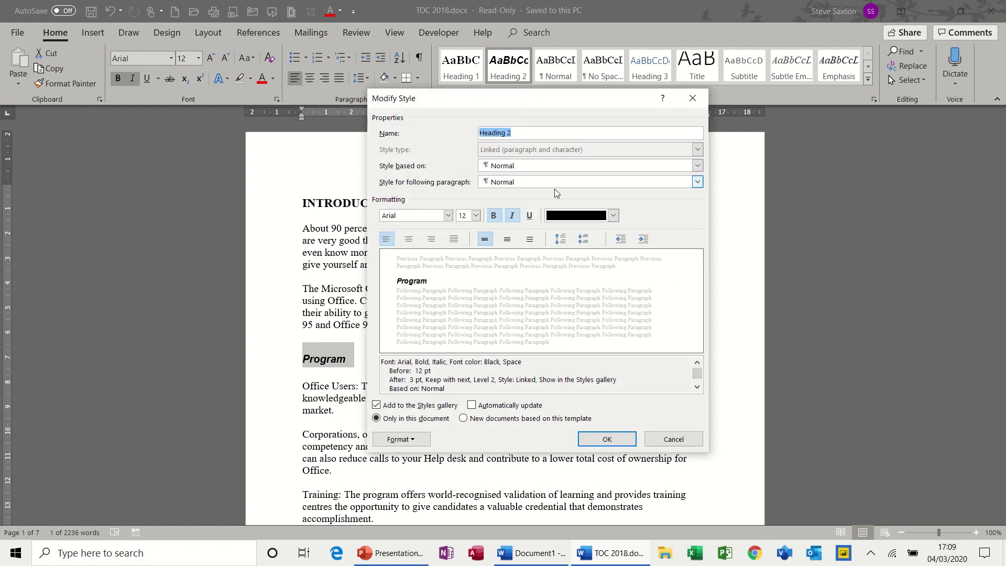
{"action": "left_click", "coordinate": [512, 217]}
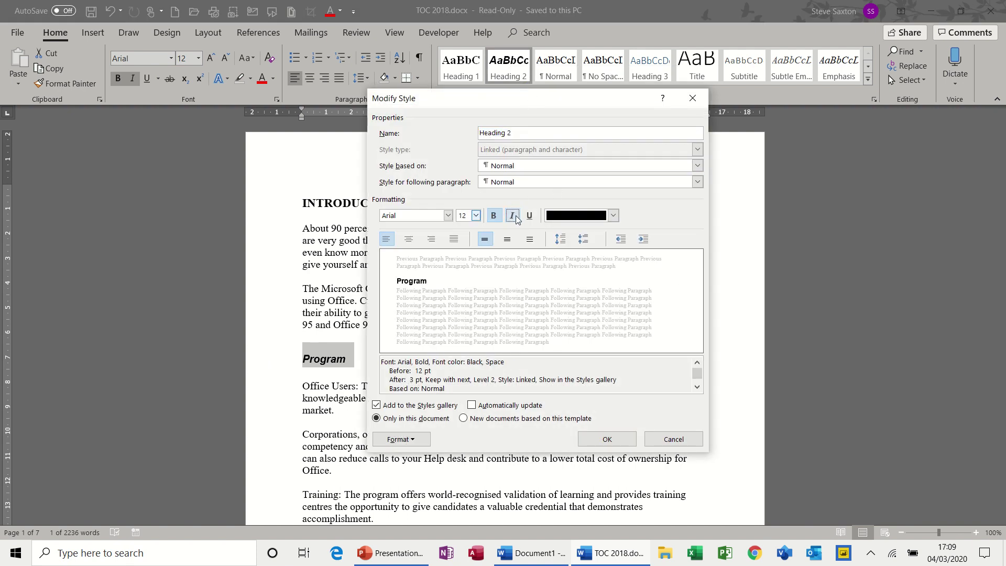
{"action": "left_click", "coordinate": [513, 217]}
{"action": "left_click", "coordinate": [514, 217]}
{"action": "left_click", "coordinate": [448, 215]}
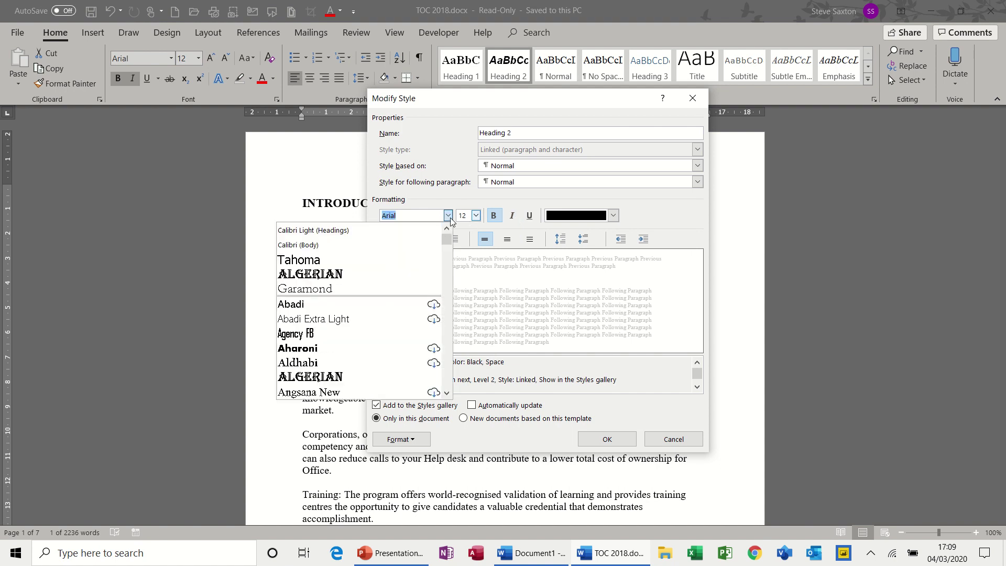
{"action": "left_click", "coordinate": [401, 258]}
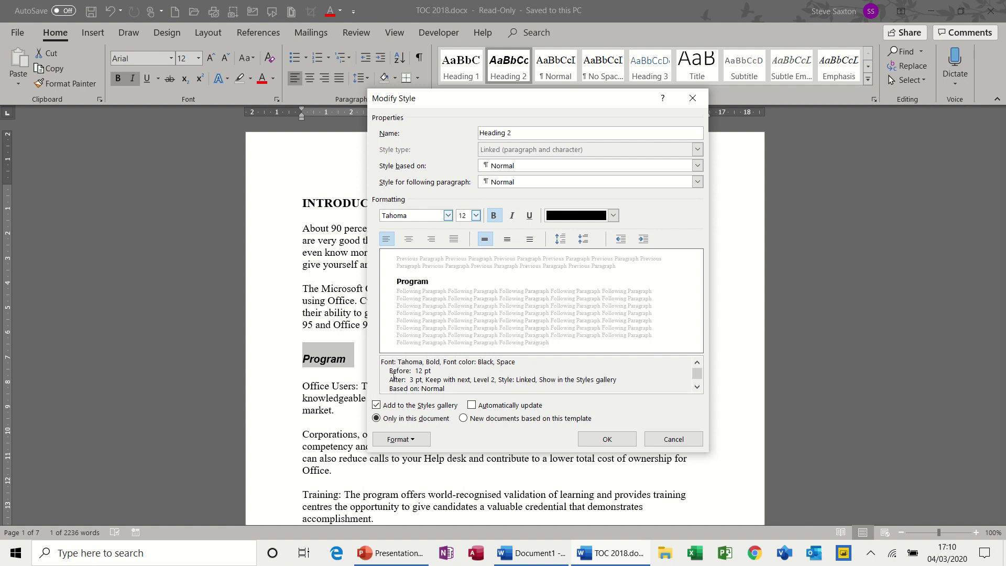
Step: Set the Heading 2 style's paragraph spacing to 0 pt both before and after
{"action": "left_click", "coordinate": [418, 439]}
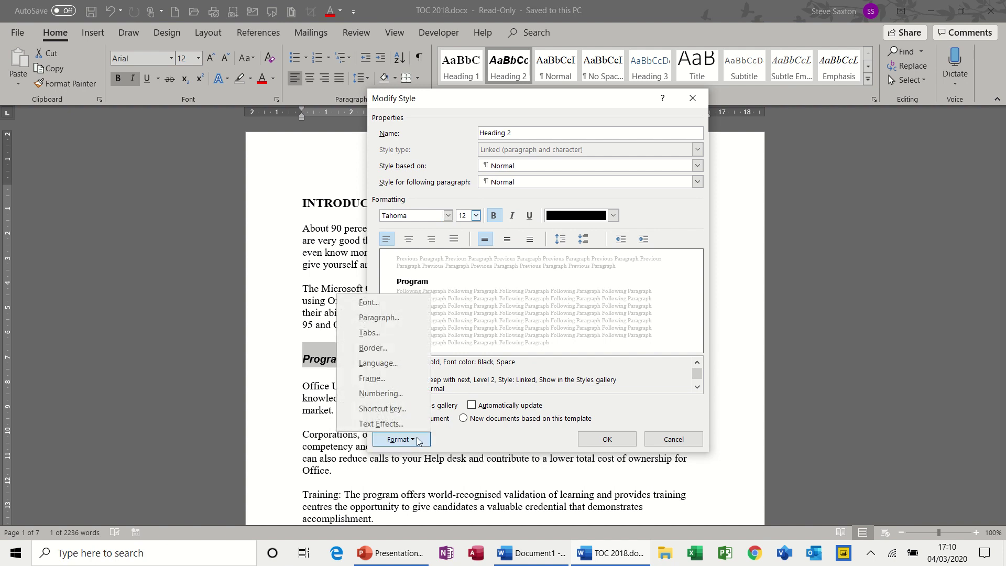
{"action": "left_click", "coordinate": [394, 317]}
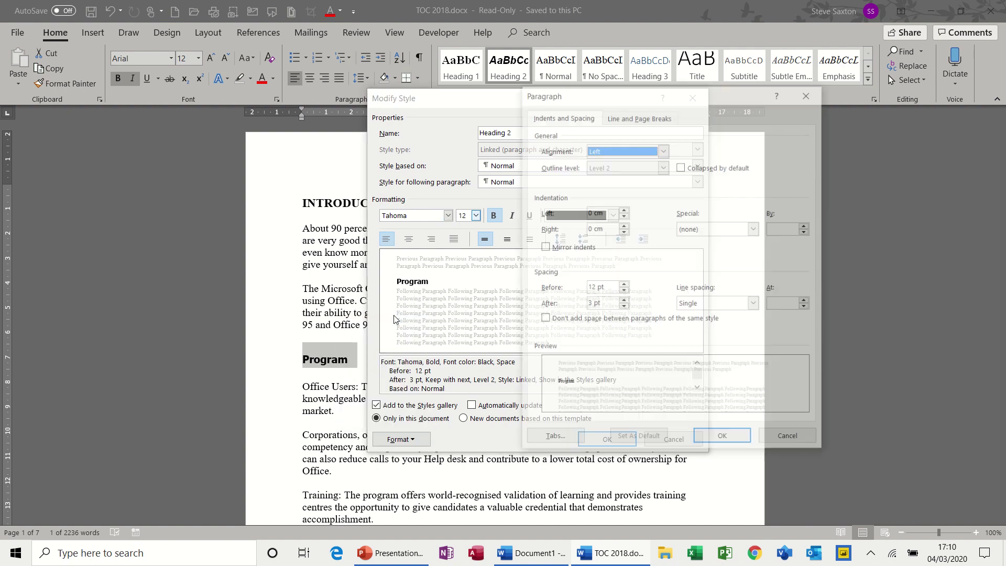
{"action": "left_click", "coordinate": [625, 292]}
{"action": "left_click", "coordinate": [624, 292]}
{"action": "left_click", "coordinate": [623, 307]}
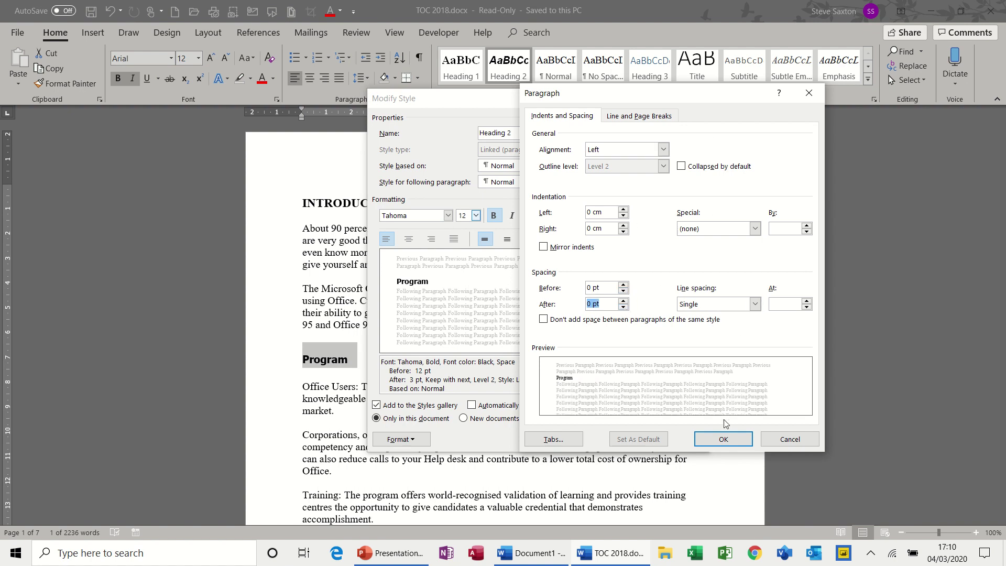
{"action": "left_click", "coordinate": [723, 440]}
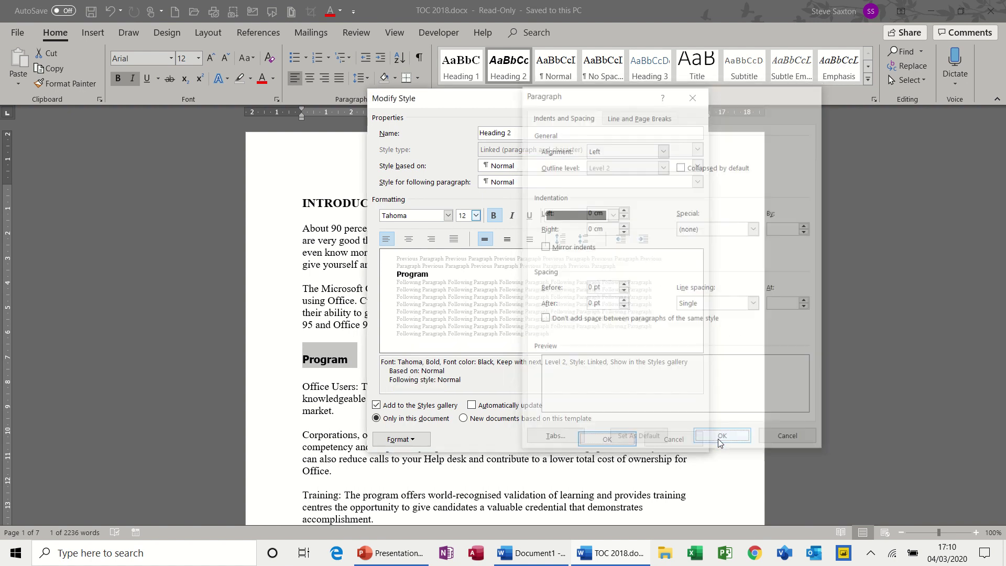
Step: Make the Heading 2 changes apply to new documents based on this template, enable automatic updating, and confirm the style
{"action": "left_click", "coordinate": [464, 419]}
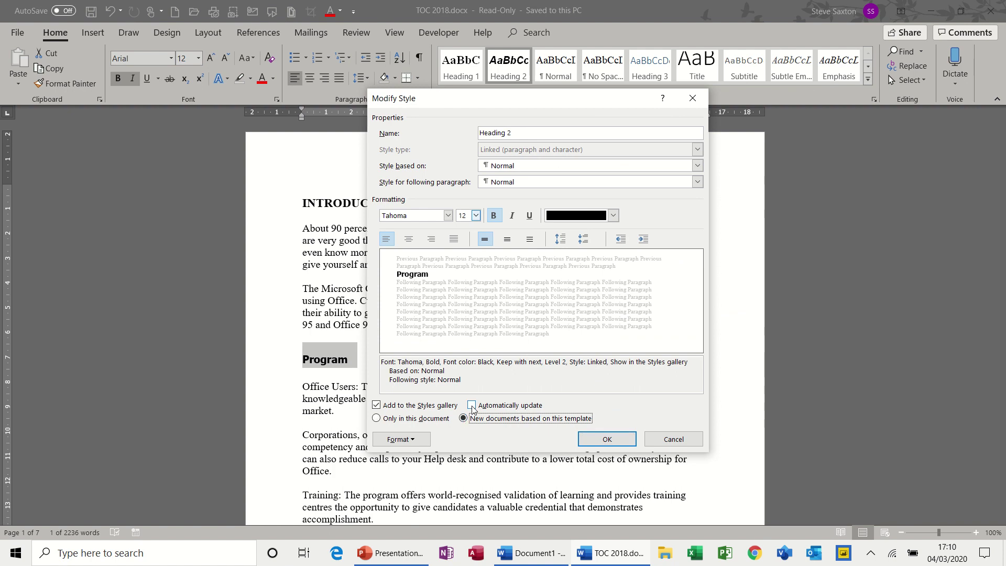
{"action": "left_click", "coordinate": [472, 406]}
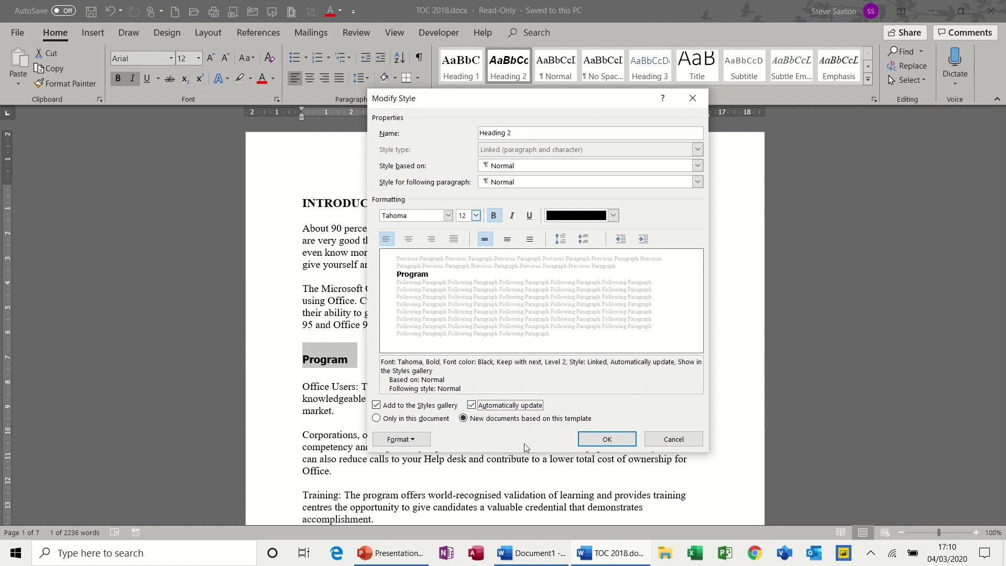
{"action": "left_click", "coordinate": [594, 441]}
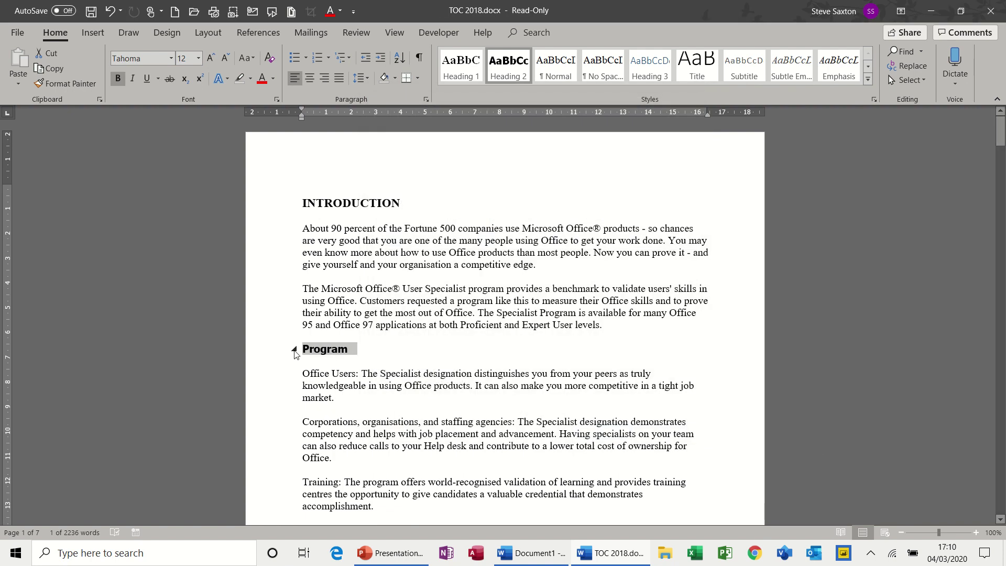
Step: Collapse the content under the Program heading and expand it again
{"action": "left_click", "coordinate": [294, 350]}
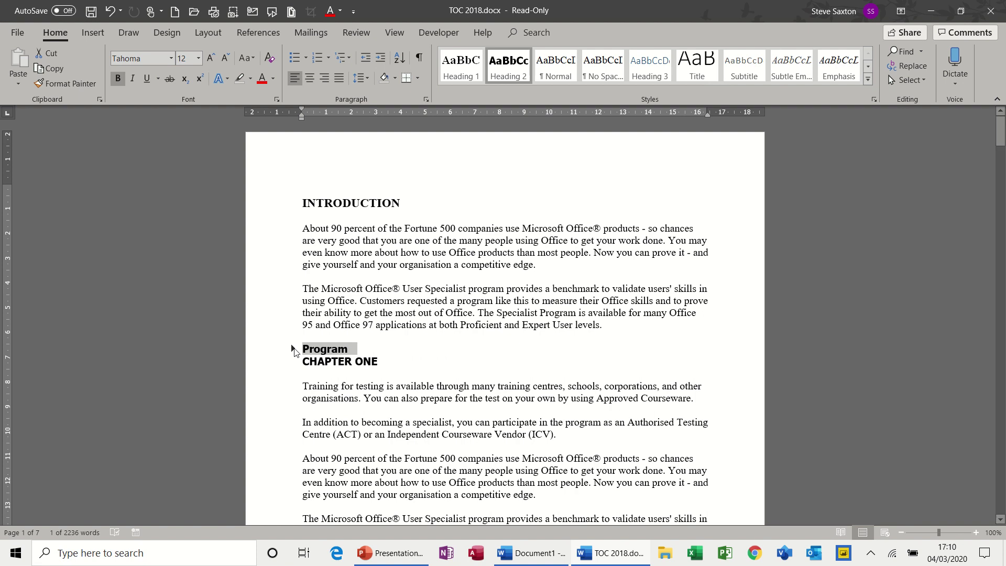
{"action": "left_click", "coordinate": [294, 350]}
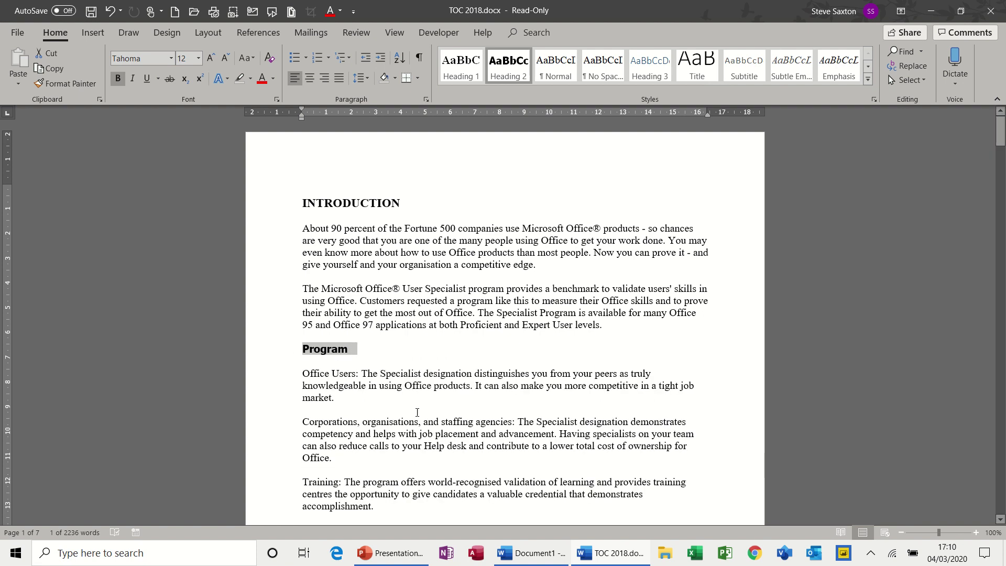
Step: Show the Navigation pane and use it to jump to CHAPTER TWO, Microsoft Office User Specialist program and Benefits
{"action": "left_click", "coordinate": [396, 33]}
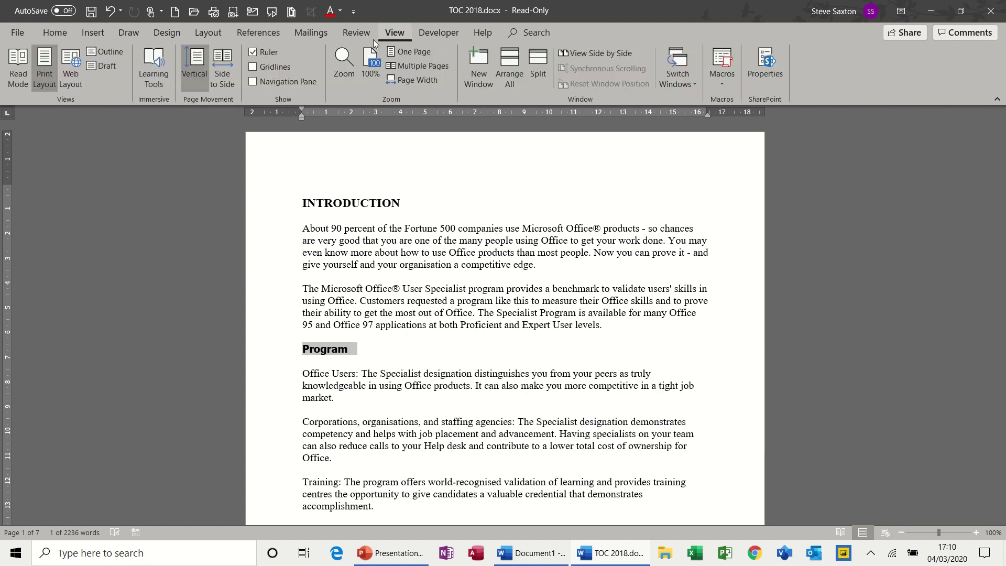
{"action": "left_click", "coordinate": [257, 81]}
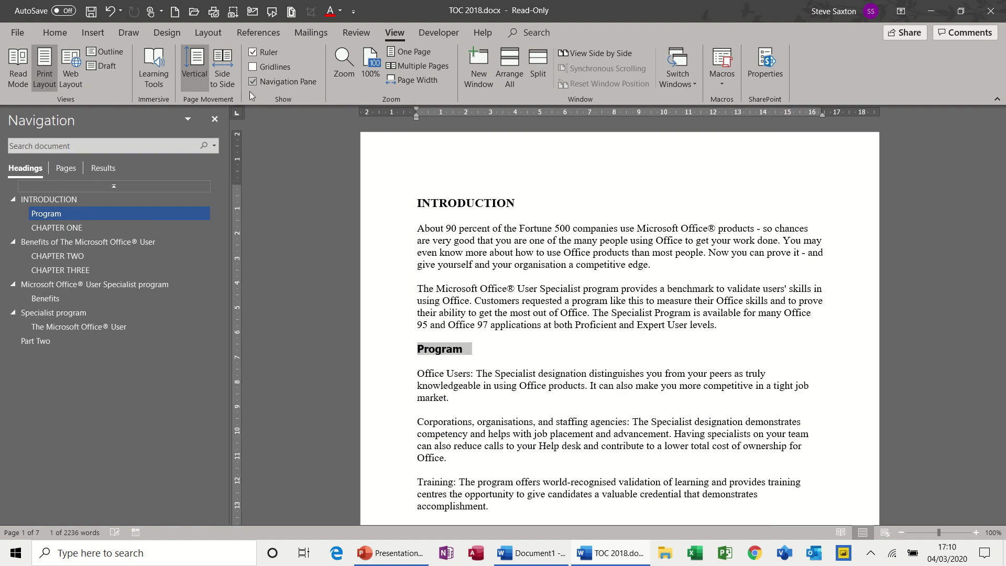
{"action": "left_click", "coordinate": [82, 256]}
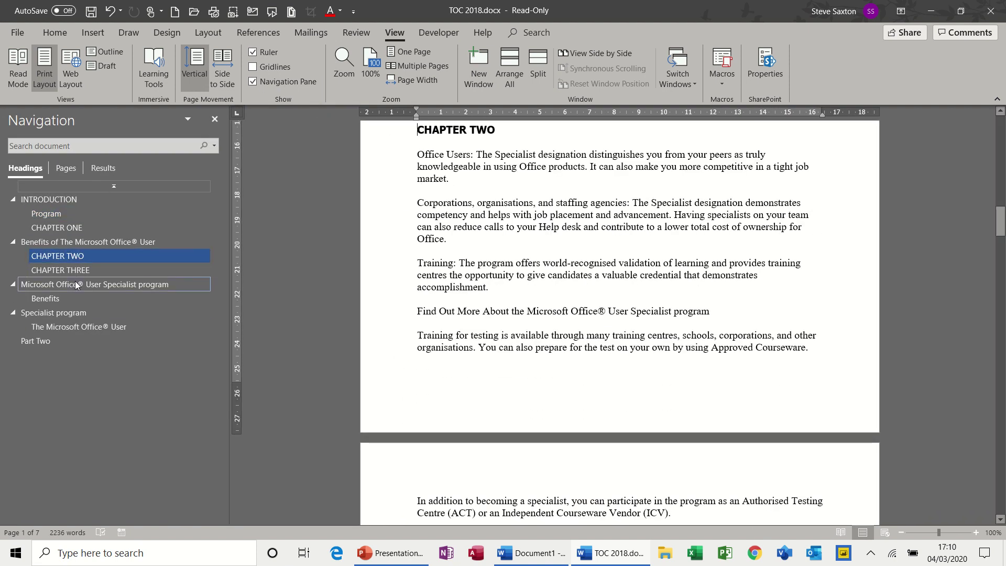
{"action": "left_click", "coordinate": [74, 285]}
{"action": "left_click", "coordinate": [66, 297]}
Step: Move the CHAPTER THREE section above CHAPTER TWO in the heading outline and return it to its place below
{"action": "left_click", "coordinate": [73, 270]}
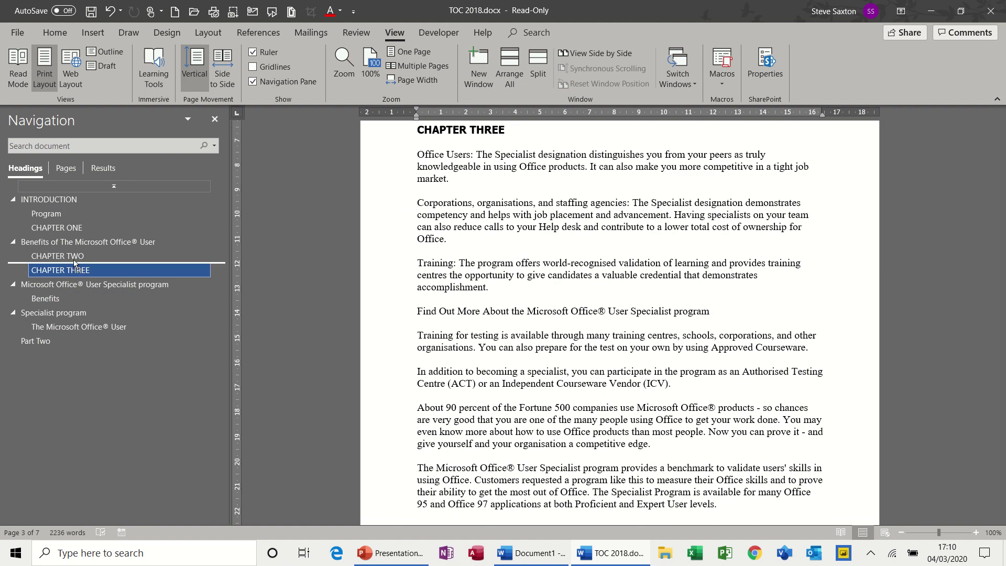
{"action": "scroll", "coordinate": [75, 256], "scroll_direction": "down", "scroll_amount": 5}
{"action": "left_click_drag", "start_coordinate": [74, 255], "coordinate": [73, 253]}
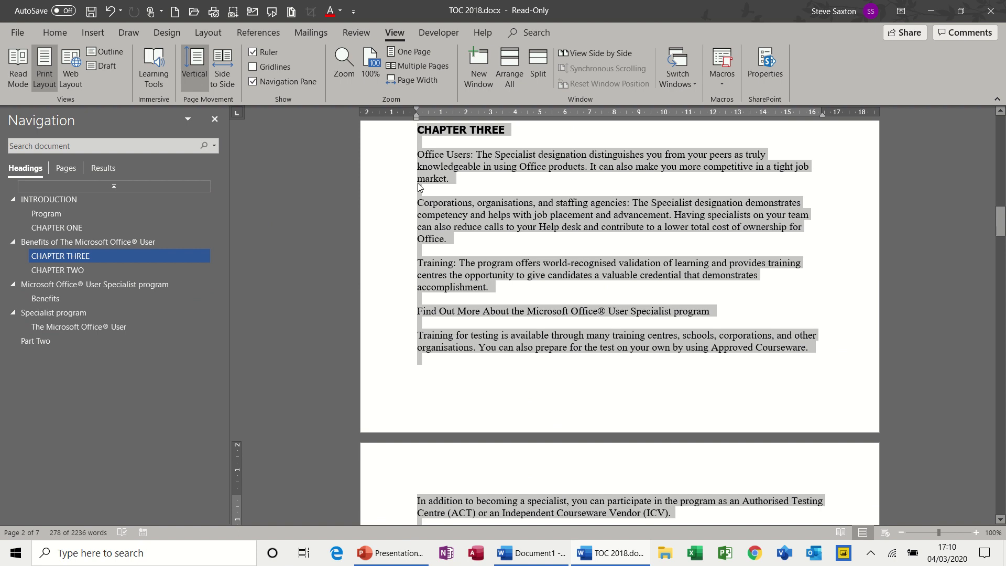
{"action": "left_click_drag", "start_coordinate": [76, 255], "coordinate": [79, 278]}
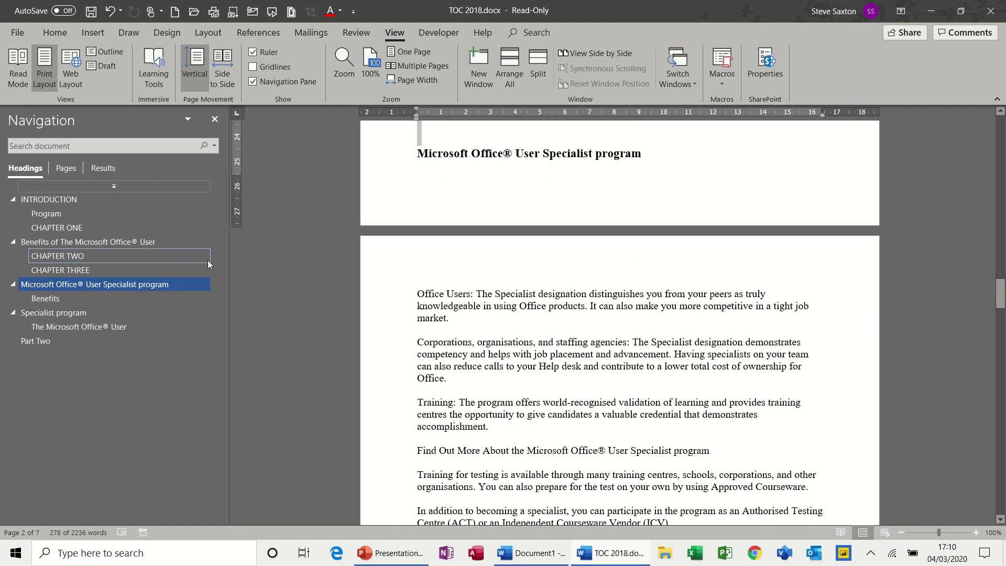
{"action": "left_click", "coordinate": [405, 202]}
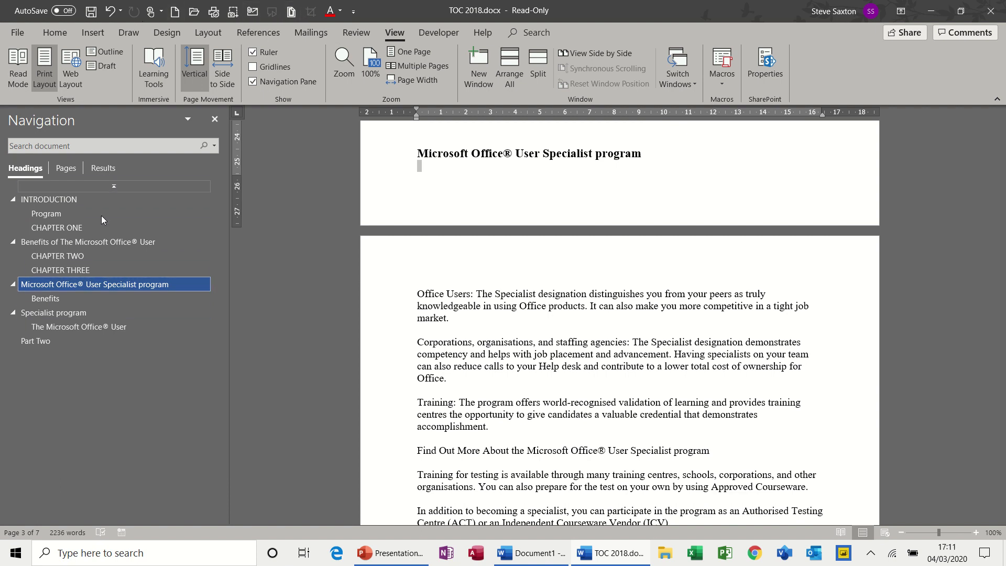
Step: Add the Send to Microsoft PowerPoint command from Commands Not in the Ribbon to the Quick Access Toolbar
{"action": "left_click", "coordinate": [354, 12]}
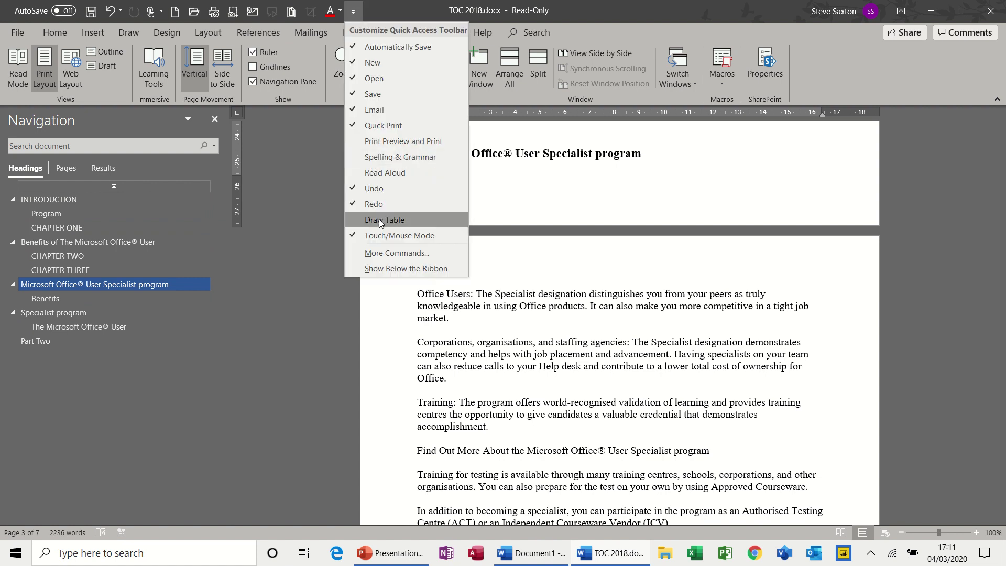
{"action": "left_click", "coordinate": [378, 252]}
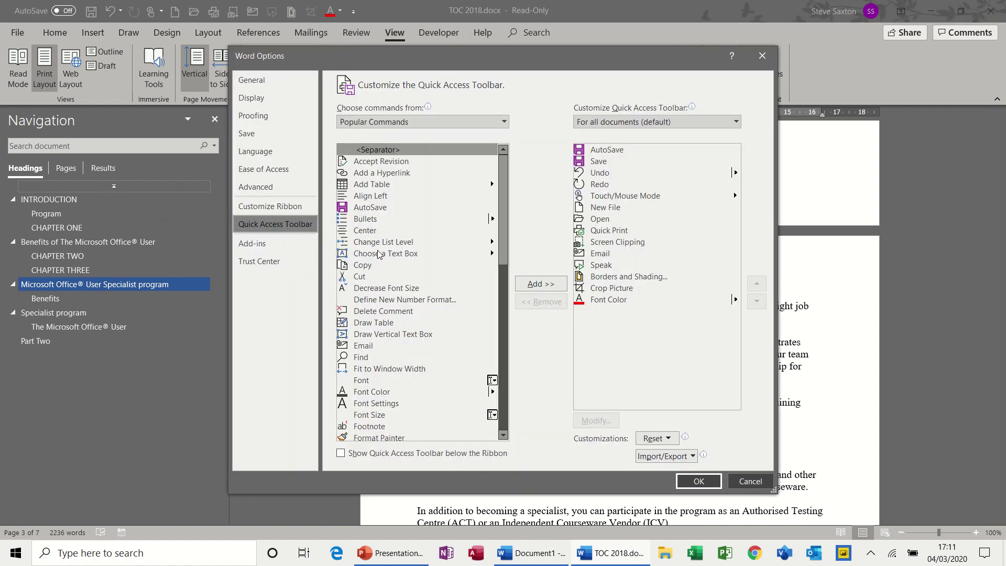
{"action": "left_click", "coordinate": [504, 122]}
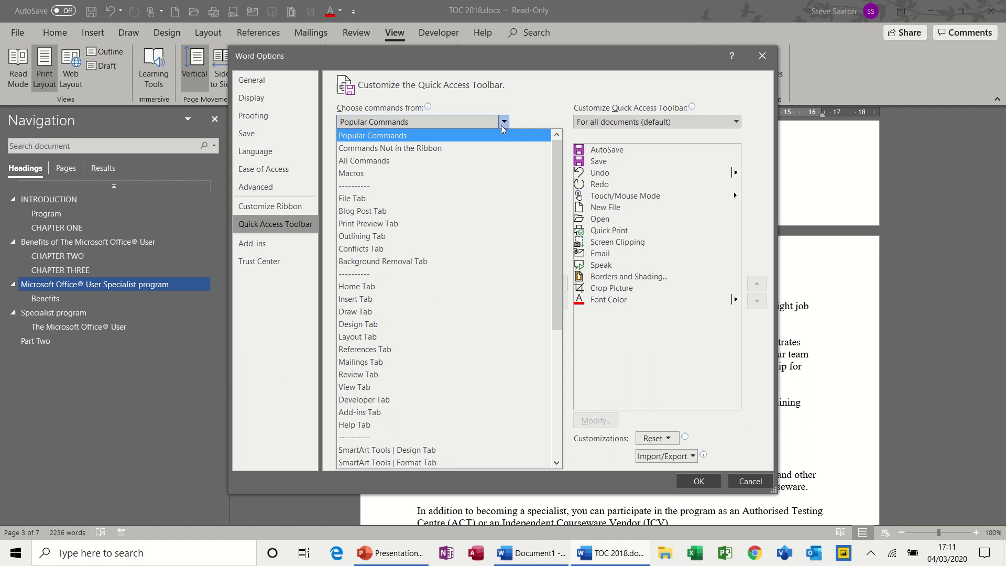
{"action": "left_click", "coordinate": [448, 148]}
{"action": "left_click", "coordinate": [404, 254]}
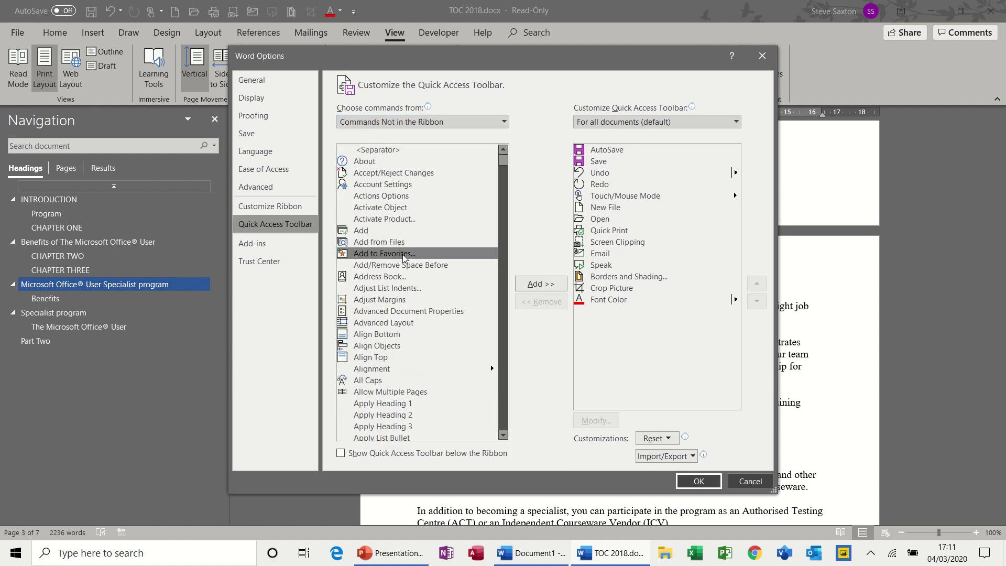
{"action": "key", "text": "s"}
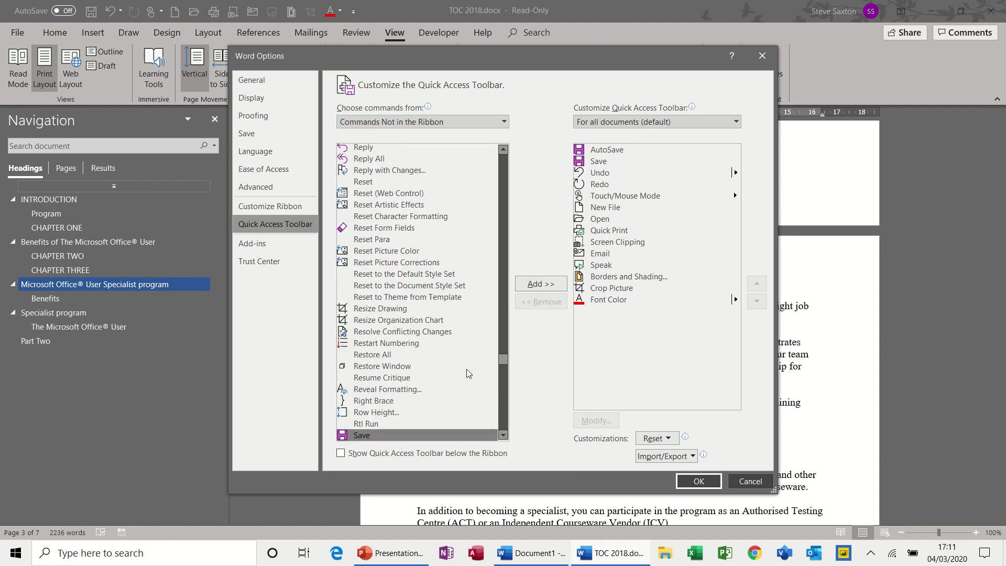
{"action": "left_click", "coordinate": [504, 434]}
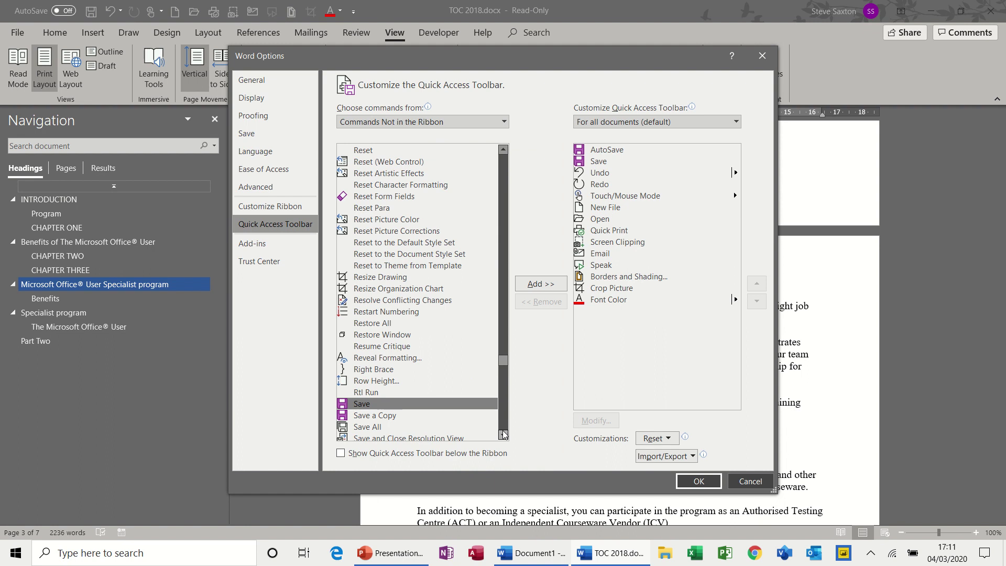
{"action": "left_click_drag", "start_coordinate": [504, 434], "coordinate": [498, 433]}
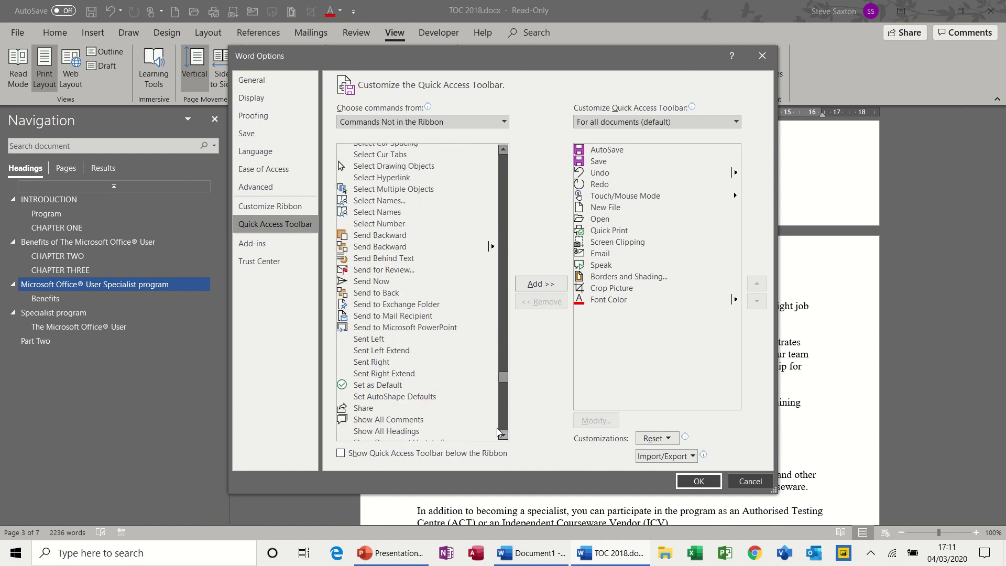
{"action": "left_click", "coordinate": [433, 330]}
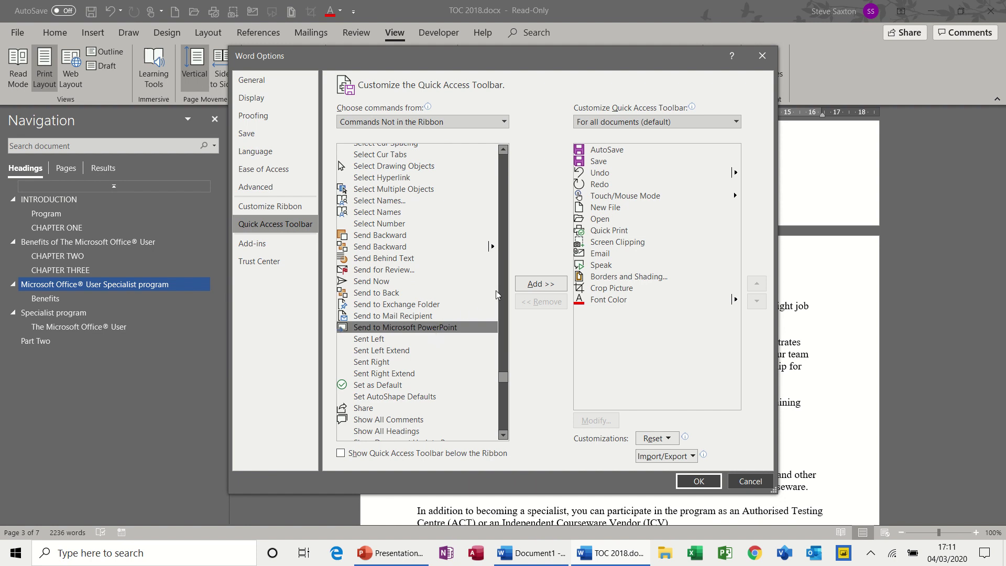
{"action": "left_click", "coordinate": [541, 284]}
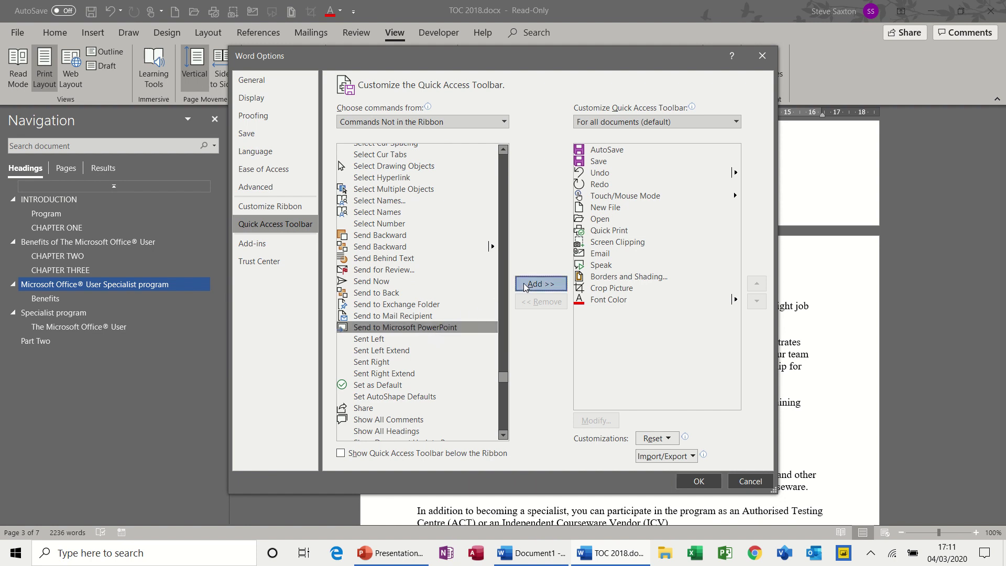
{"action": "left_click", "coordinate": [700, 481]}
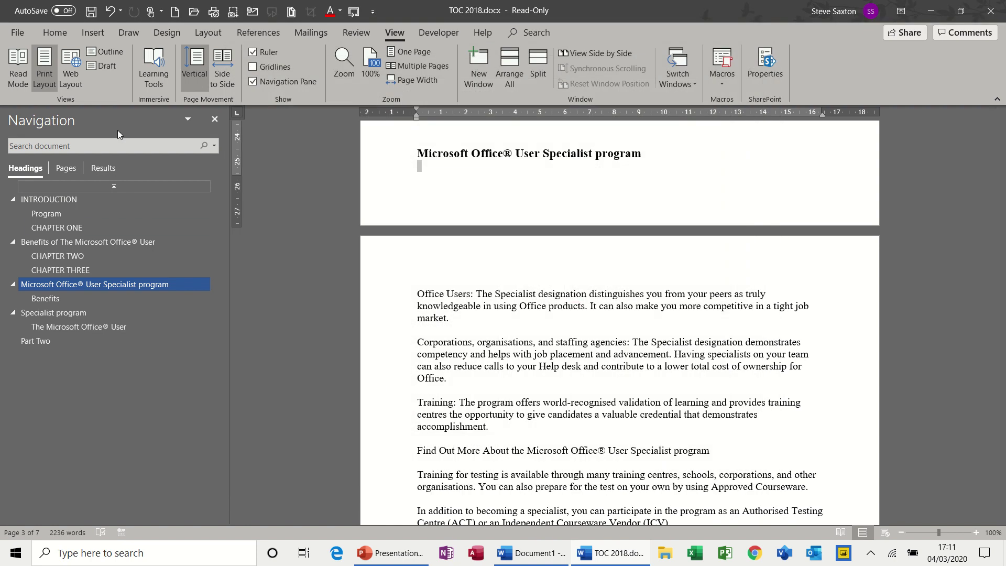
Step: Send the document's heading outline to PowerPoint and enable editing of the generated presentation
{"action": "left_click", "coordinate": [355, 11]}
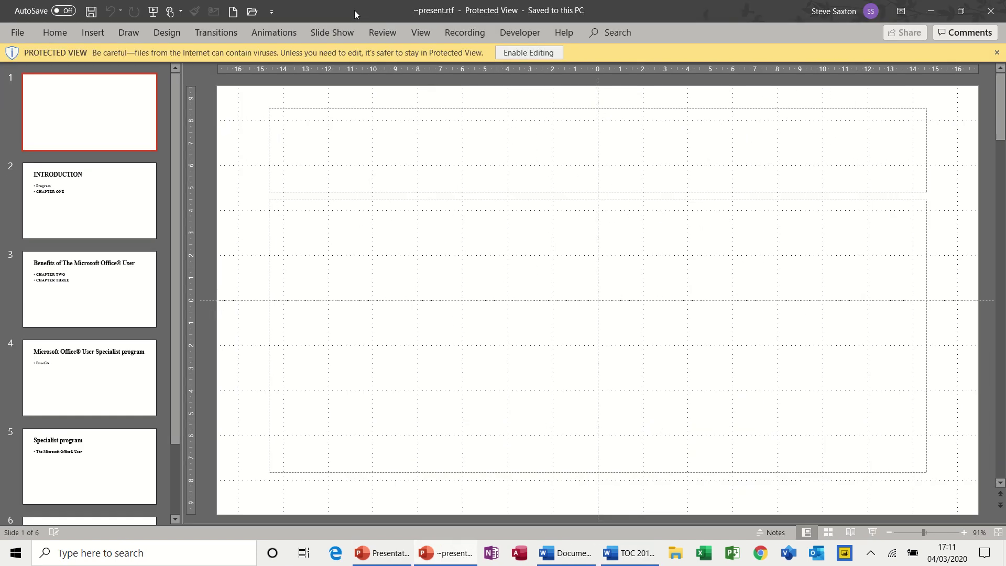
{"action": "left_click", "coordinate": [506, 52]}
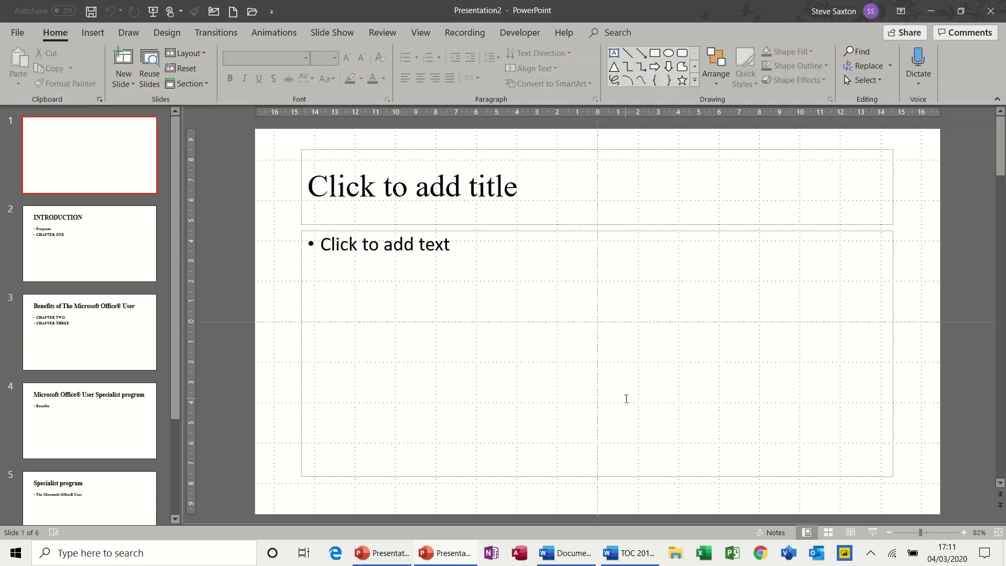
Step: Show the generated presentation in Outline view, look at the INTRODUCTION slide, and close the presentation
{"action": "left_click", "coordinate": [807, 532]}
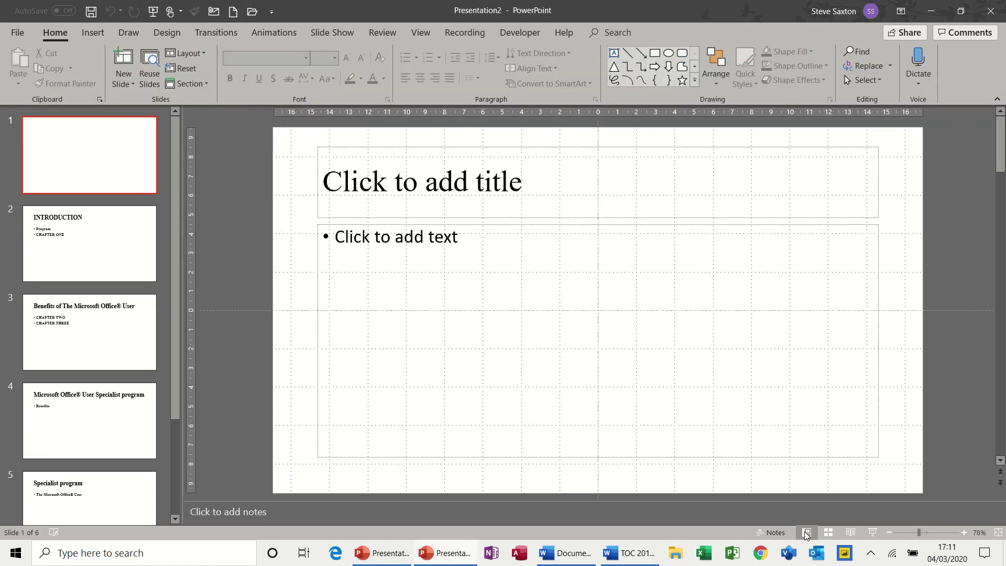
{"action": "left_click", "coordinate": [808, 533]}
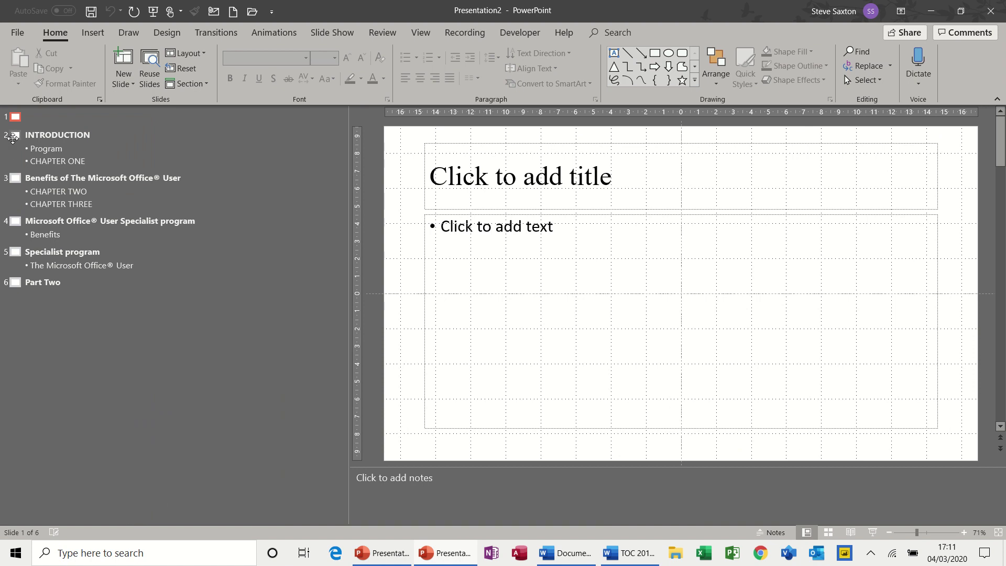
{"action": "left_click", "coordinate": [13, 135]}
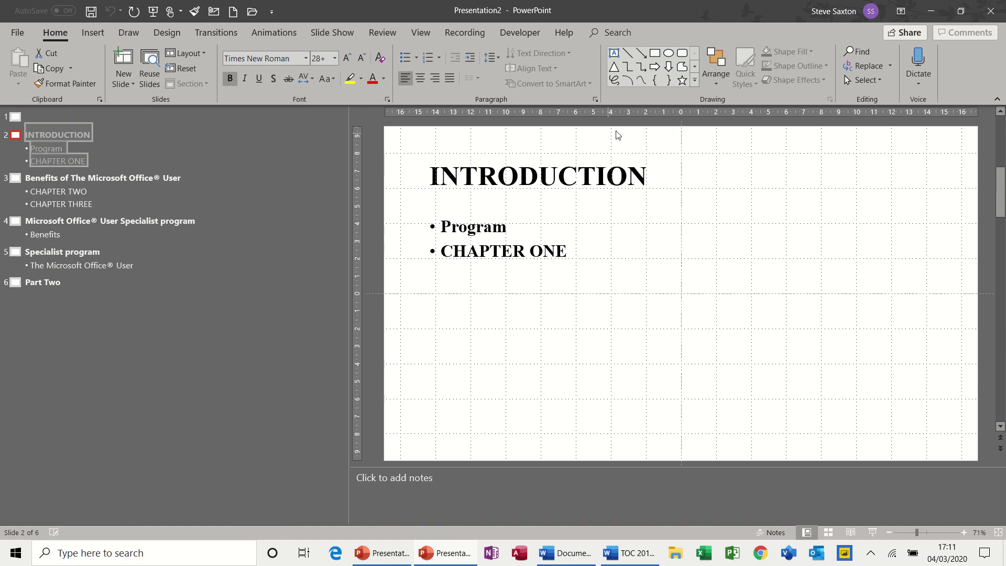
{"action": "left_click", "coordinate": [991, 11]}
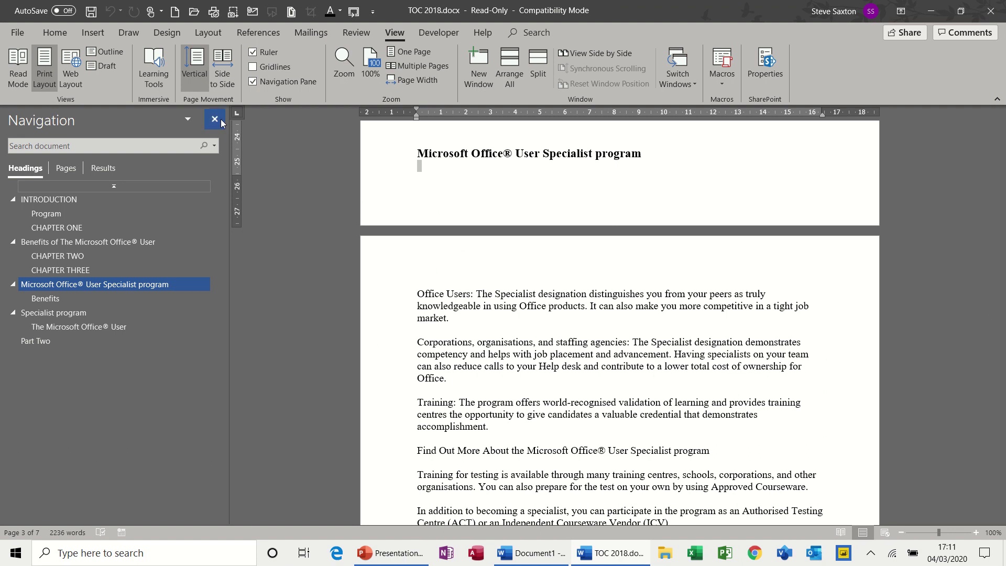
Step: Close the Navigation pane and insert an empty paragraph in Normal style above the INTRODUCTION heading
{"action": "left_click", "coordinate": [216, 119]}
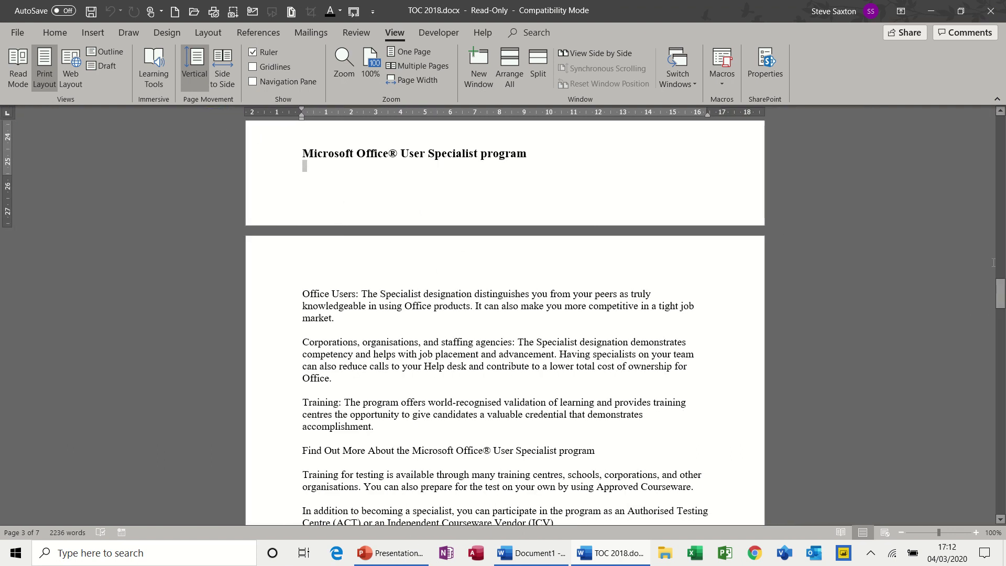
{"action": "left_click_drag", "start_coordinate": [998, 283], "coordinate": [997, 117]}
{"action": "left_click", "coordinate": [302, 204]}
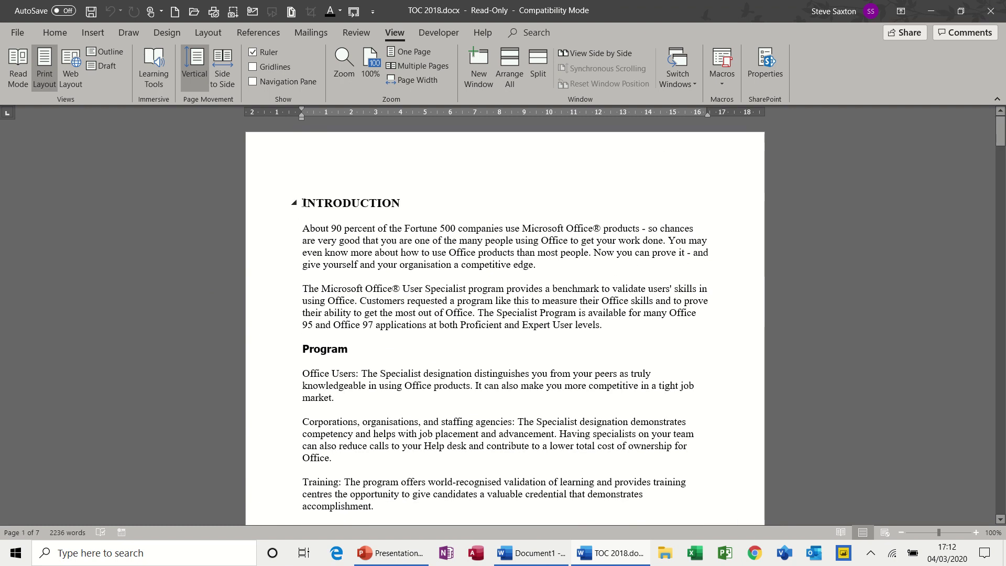
{"action": "key", "text": "Return"}
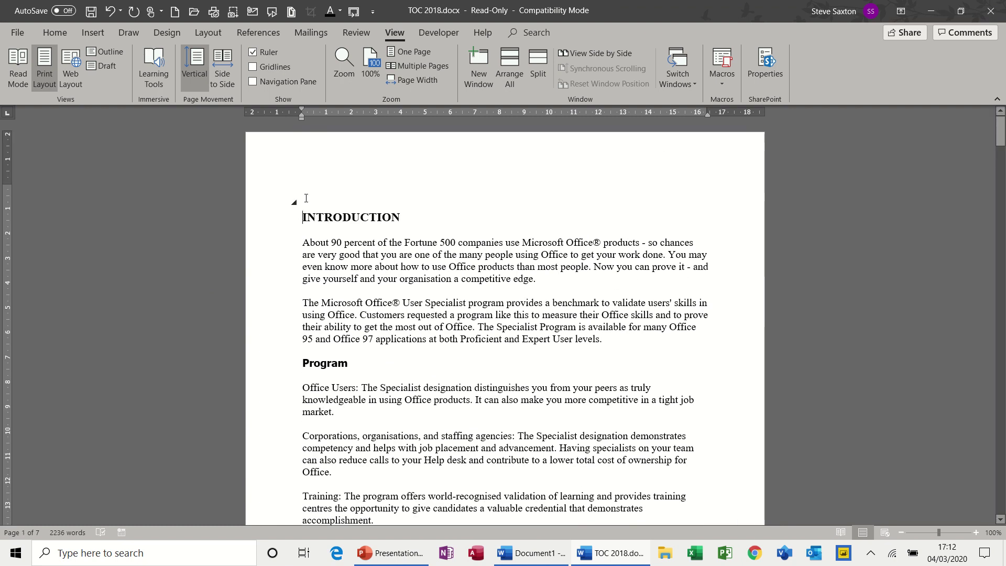
{"action": "left_click", "coordinate": [271, 209]}
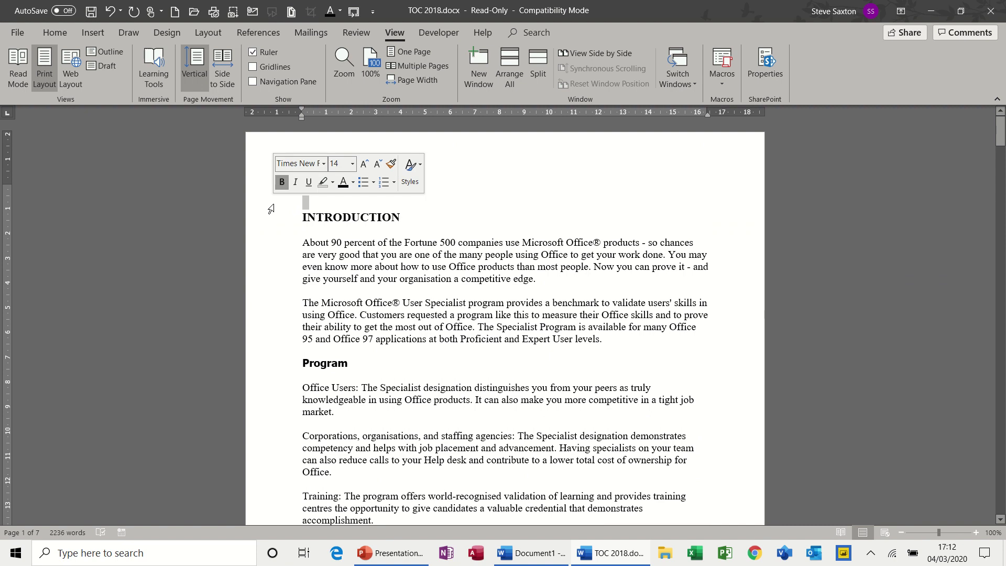
{"action": "left_click", "coordinate": [55, 33]}
{"action": "left_click", "coordinate": [557, 77]}
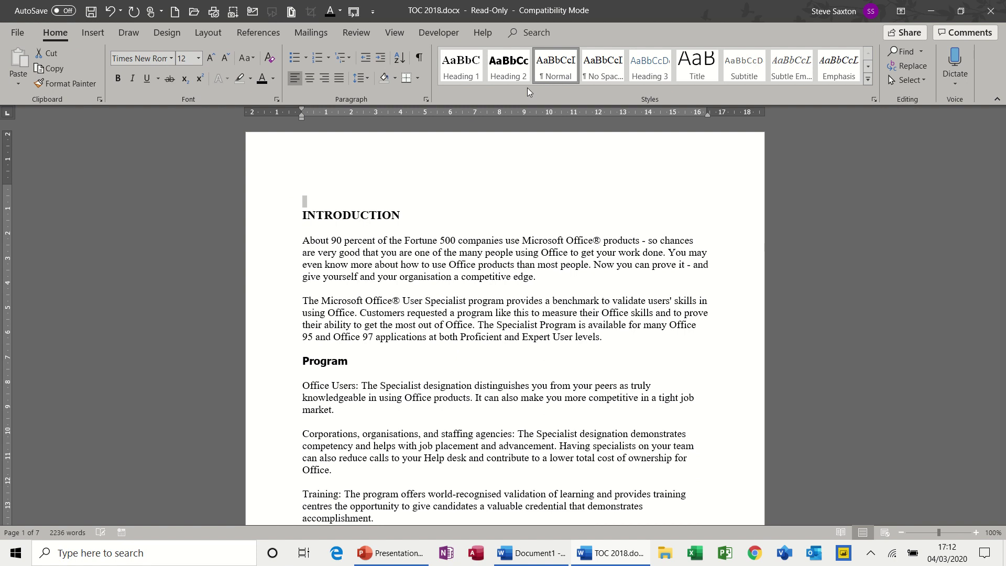
Step: Insert an Automatic Table 1 table of contents in the empty paragraph above INTRODUCTION
{"action": "left_click", "coordinate": [308, 203]}
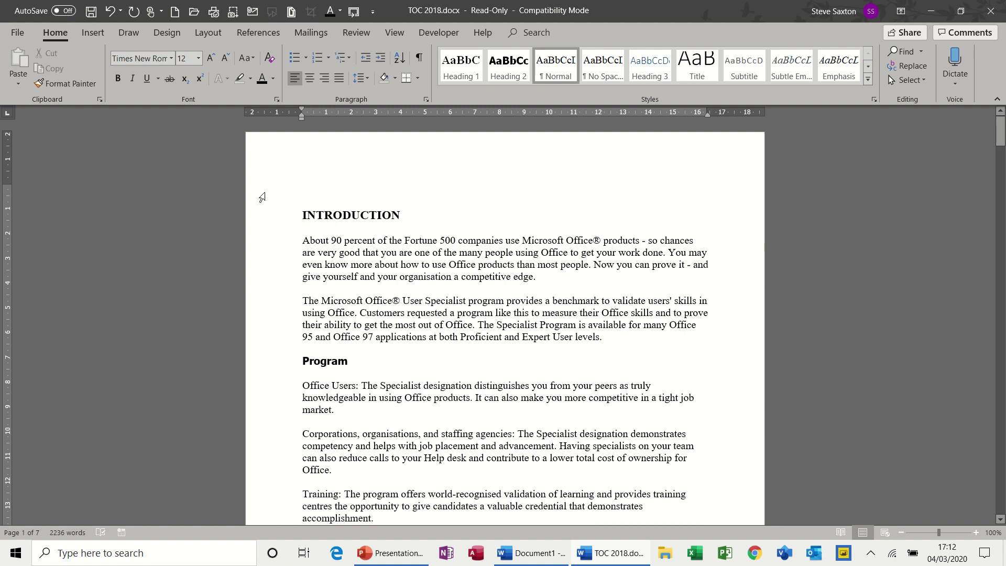
{"action": "left_click", "coordinate": [267, 35]}
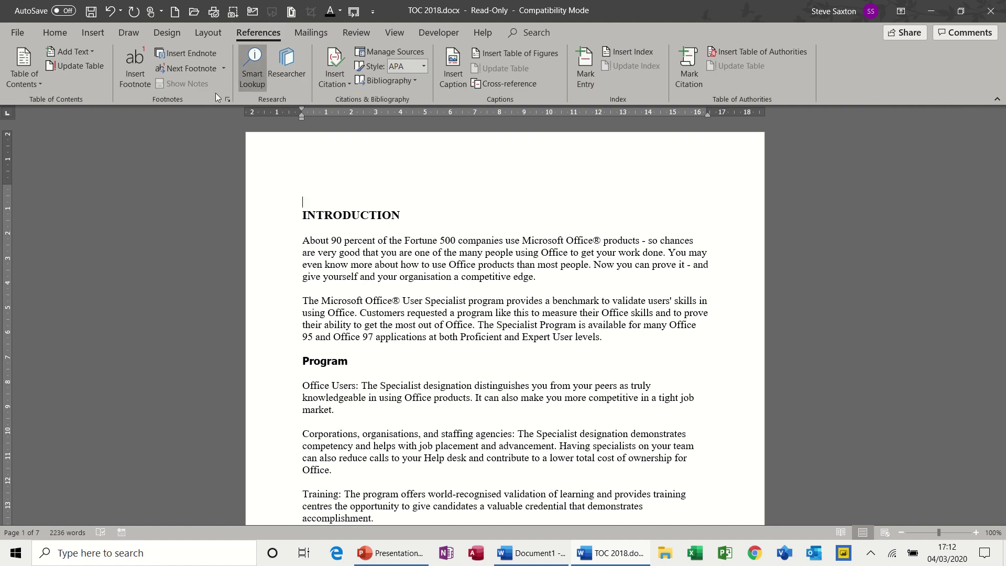
{"action": "left_click", "coordinate": [33, 65]}
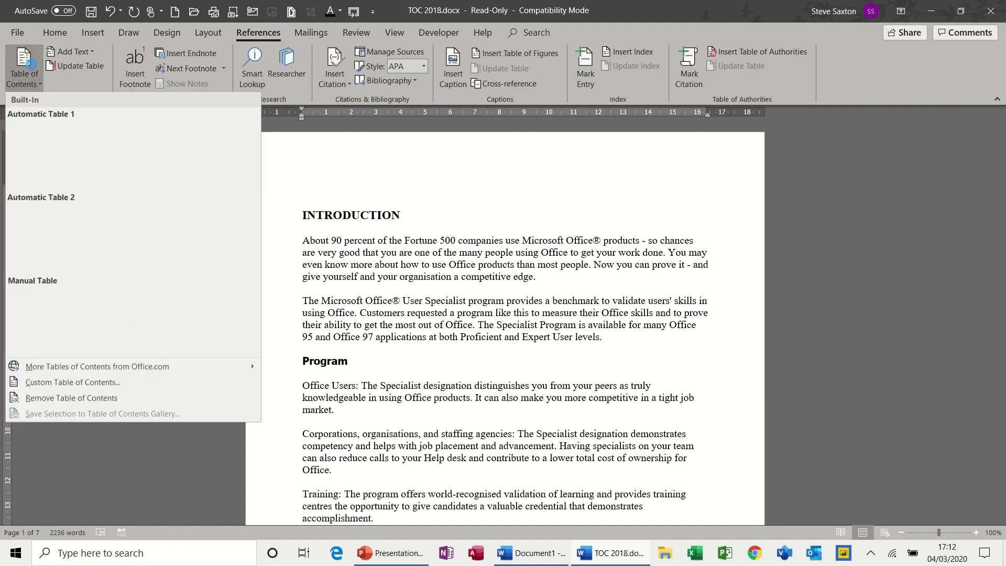
{"action": "left_click", "coordinate": [97, 152]}
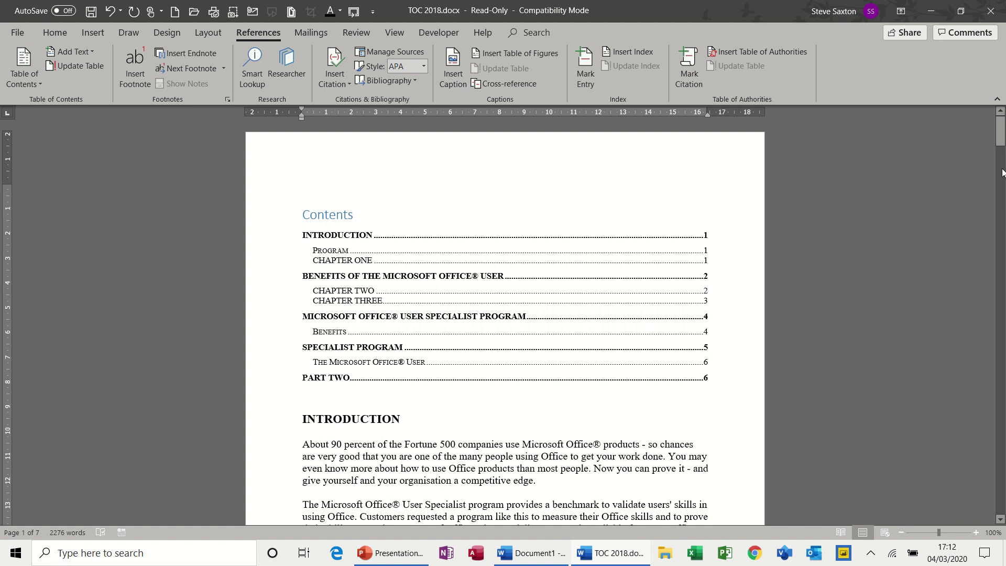
Step: Insert two page breaks after the Office Users paragraph in the Program section
{"action": "left_click_drag", "start_coordinate": [1001, 131], "coordinate": [1003, 165]}
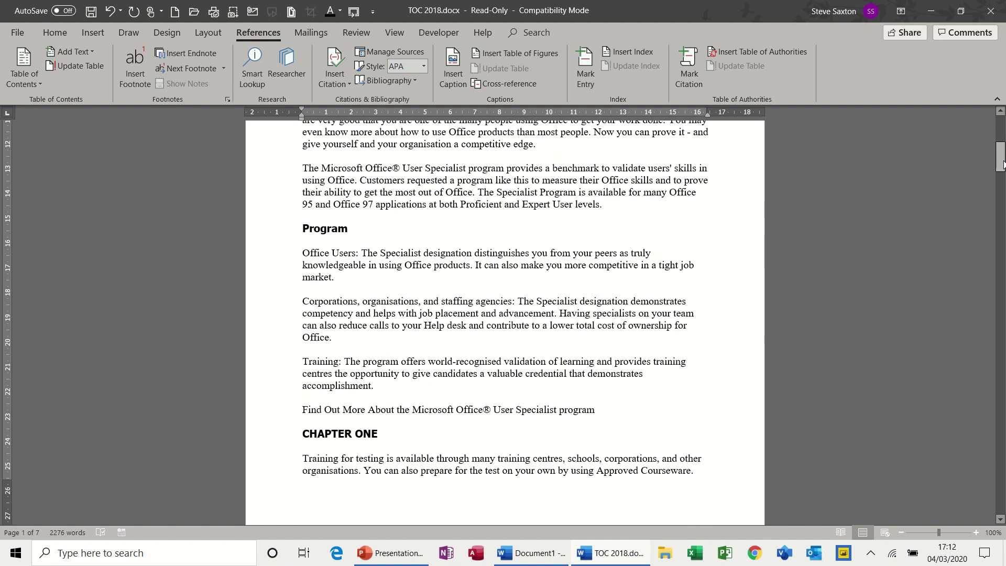
{"action": "left_click", "coordinate": [374, 290]}
{"action": "key", "text": "ctrl+Return"}
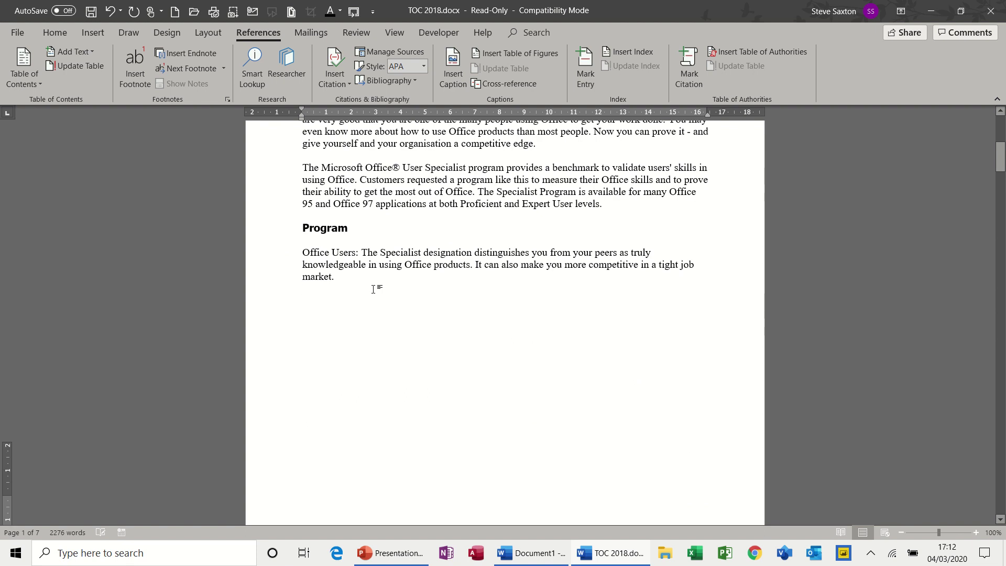
{"action": "key", "text": "ctrl+Return"}
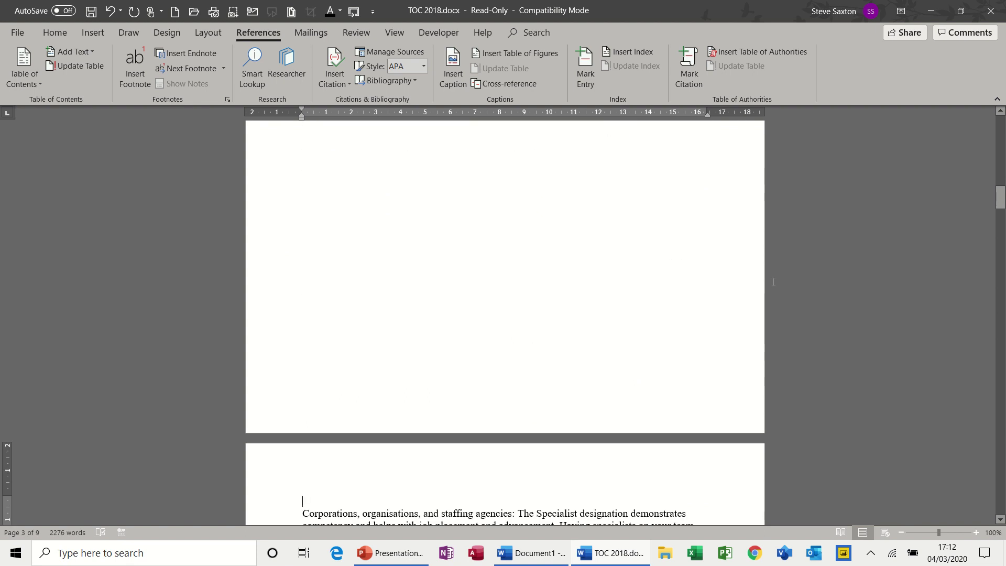
Step: Update the table of contents with the option Update page numbers only
{"action": "left_click_drag", "start_coordinate": [1002, 203], "coordinate": [1001, 131]}
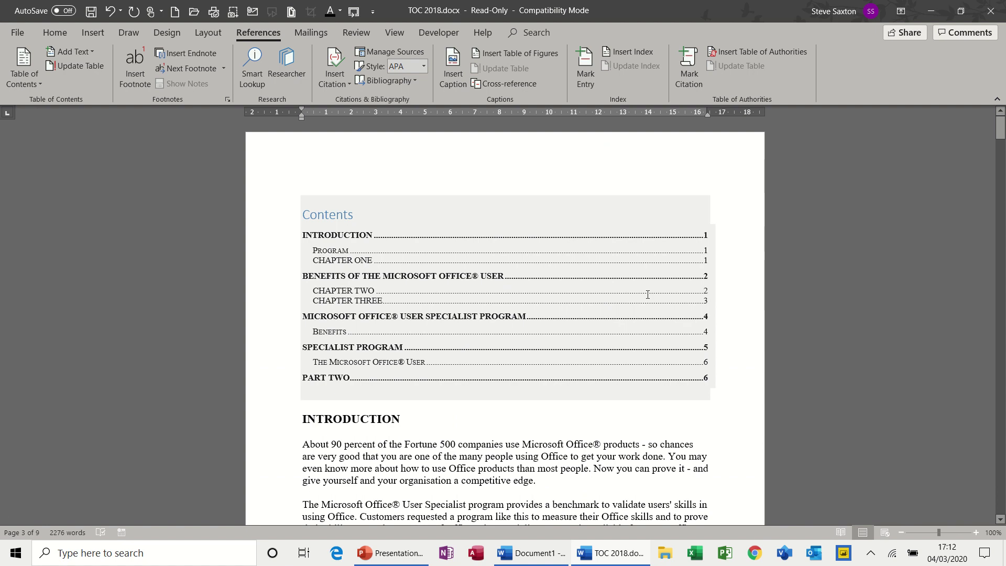
{"action": "left_click", "coordinate": [568, 284]}
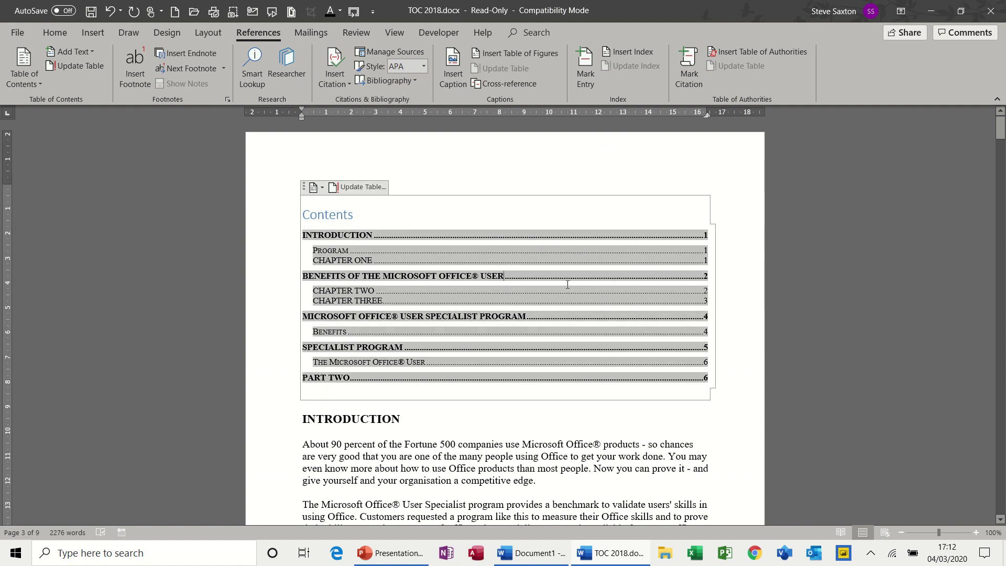
{"action": "left_click", "coordinate": [345, 189]}
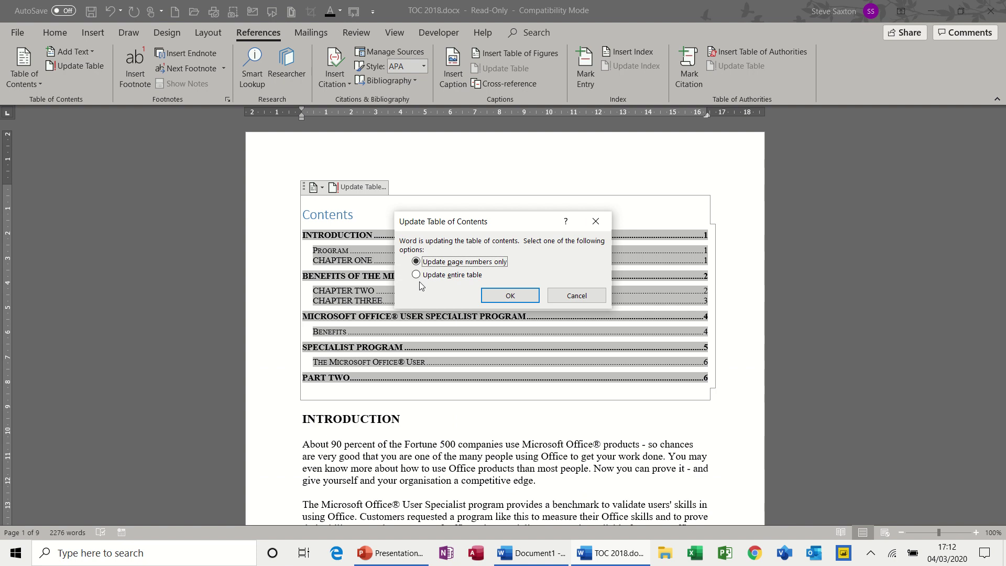
{"action": "left_click", "coordinate": [501, 296]}
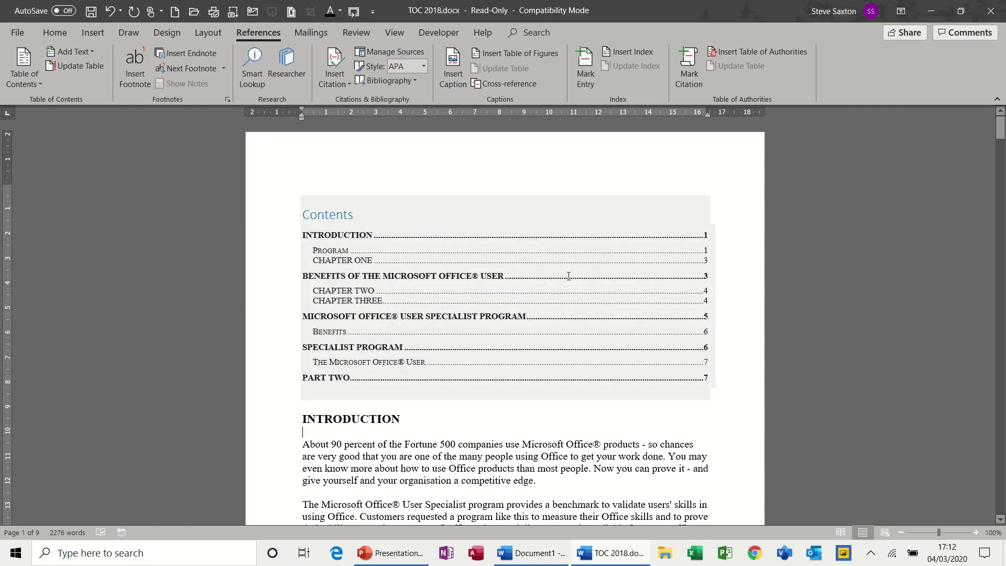
{"action": "left_click", "coordinate": [484, 437]}
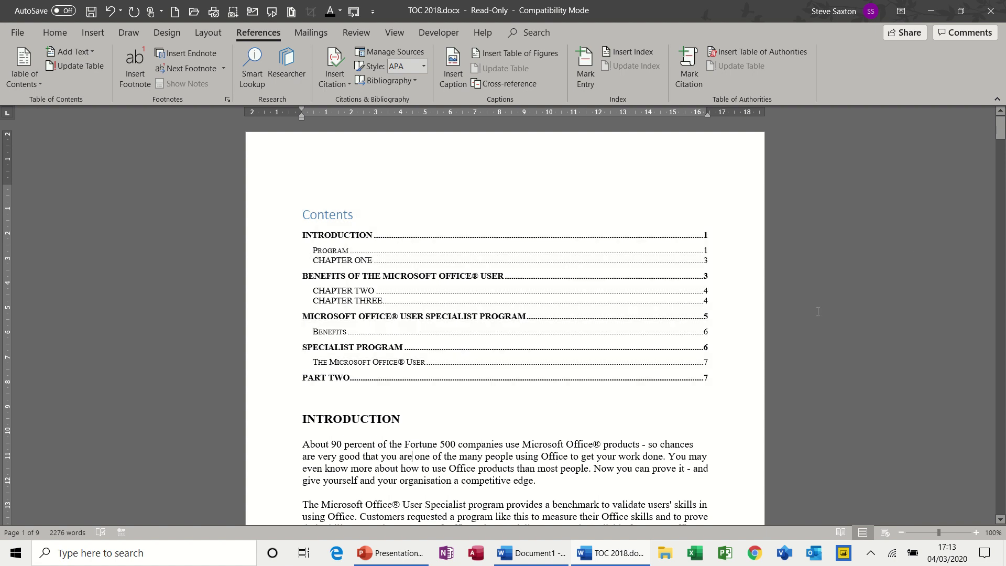
Step: Mark the word "competitive" in the first INTRODUCTION paragraph as an index entry for the current page
{"action": "left_click_drag", "start_coordinate": [1002, 126], "coordinate": [1004, 140]}
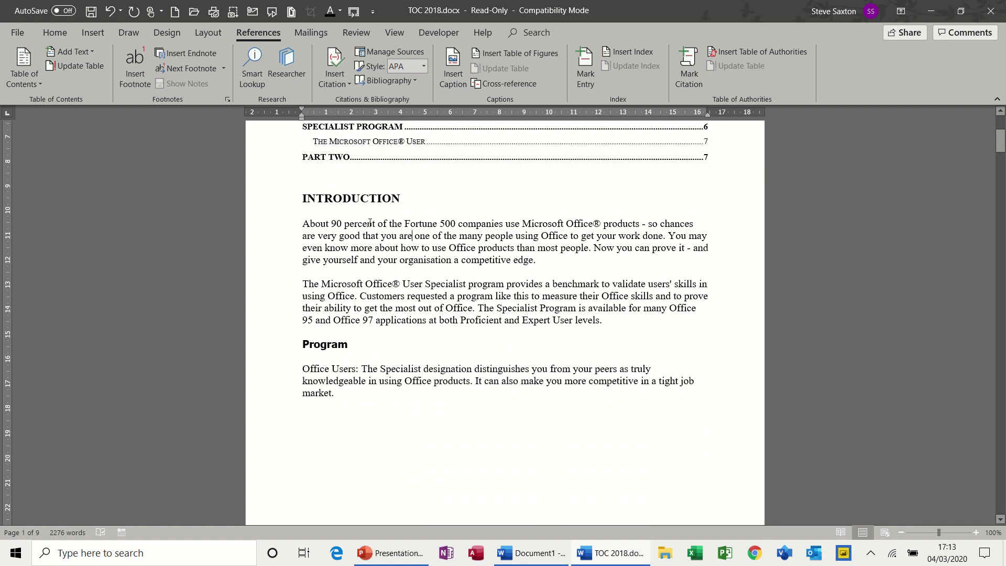
{"action": "left_click", "coordinate": [583, 65]}
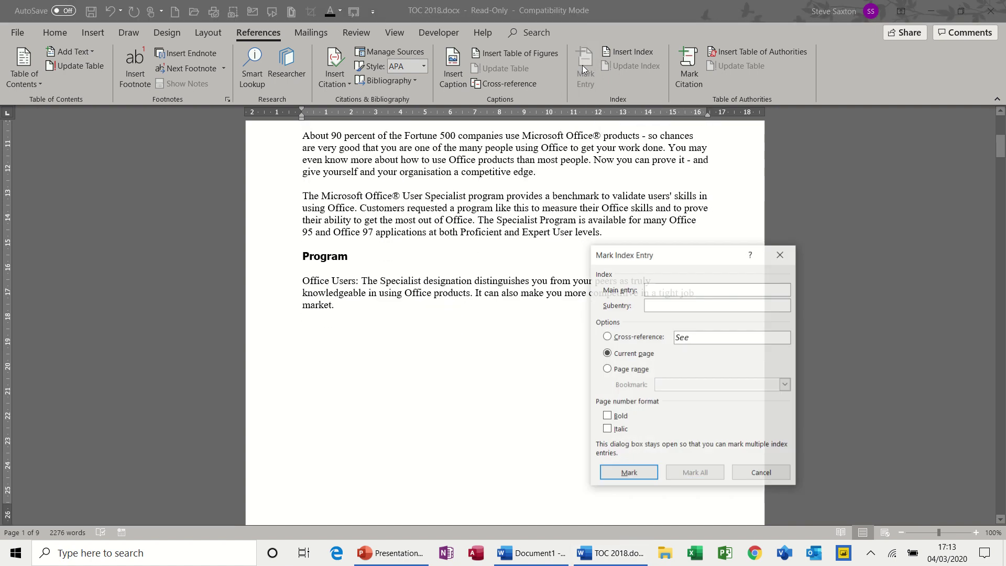
{"action": "left_click_drag", "start_coordinate": [655, 255], "coordinate": [643, 194]}
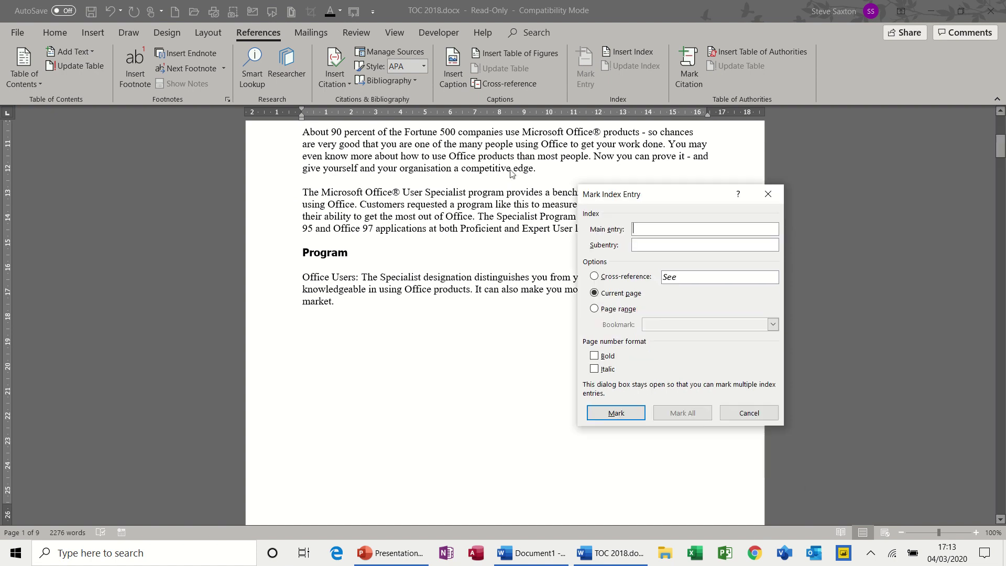
{"action": "double_click", "coordinate": [477, 170]}
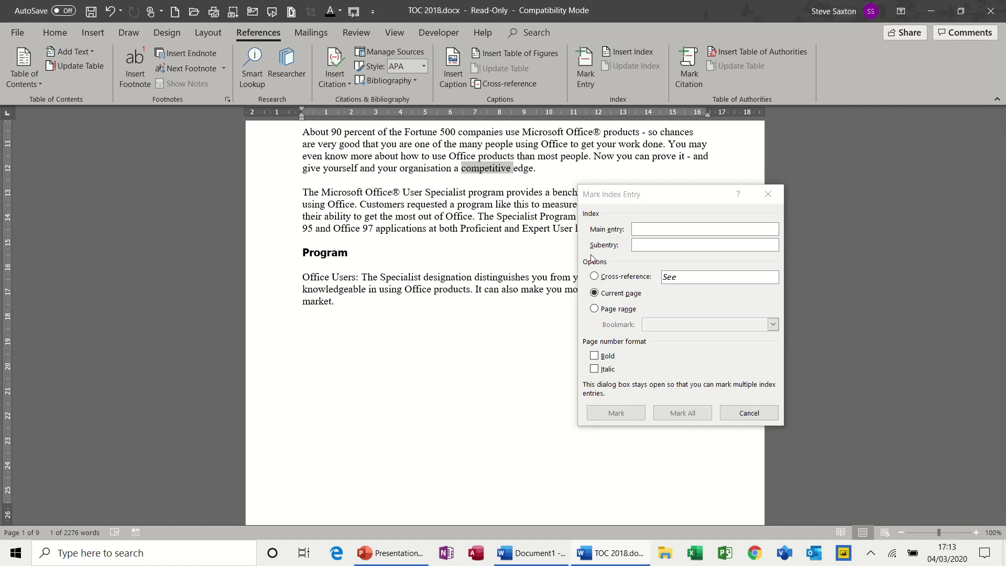
{"action": "left_click", "coordinate": [621, 412]}
{"action": "left_click", "coordinate": [621, 412]}
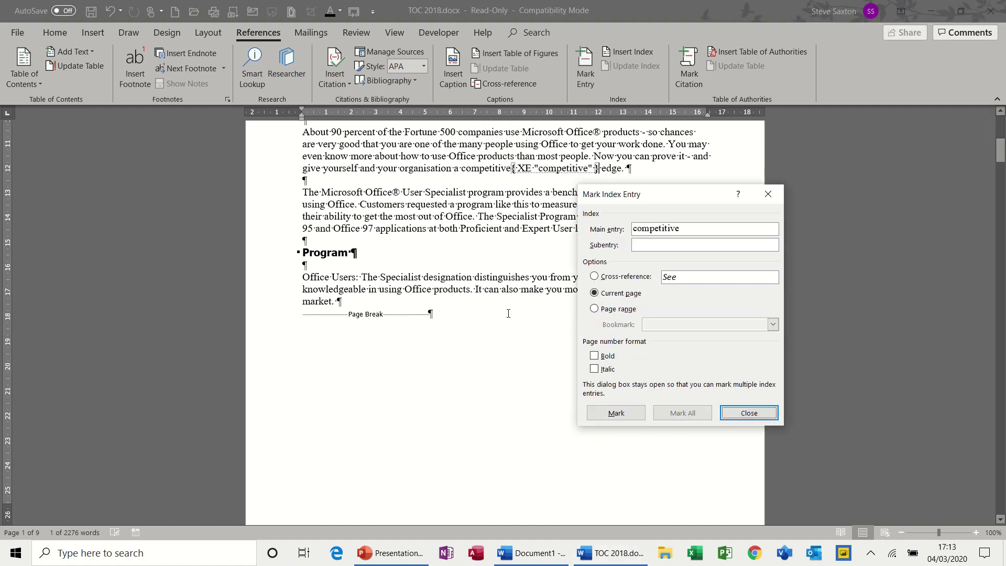
Step: Mark the word "Customers" in the second INTRODUCTION paragraph as an index entry for the current page
{"action": "double_click", "coordinate": [402, 205]}
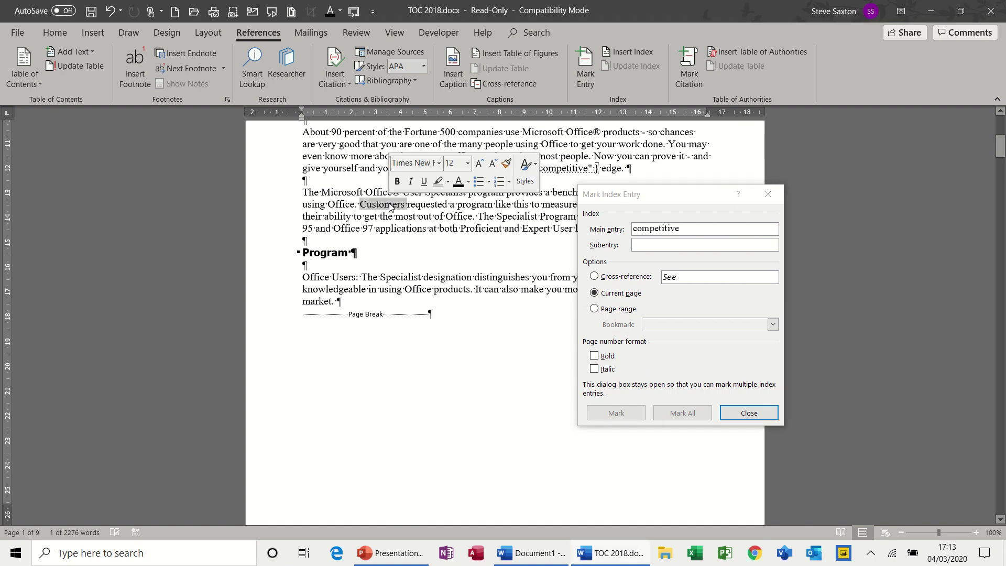
{"action": "left_click", "coordinate": [623, 414]}
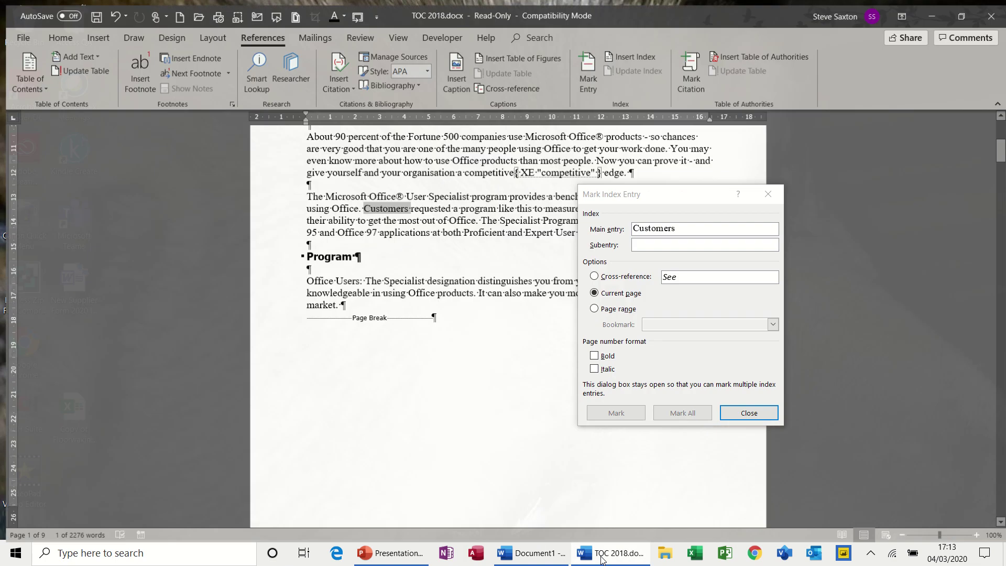
{"action": "left_click", "coordinate": [603, 557]}
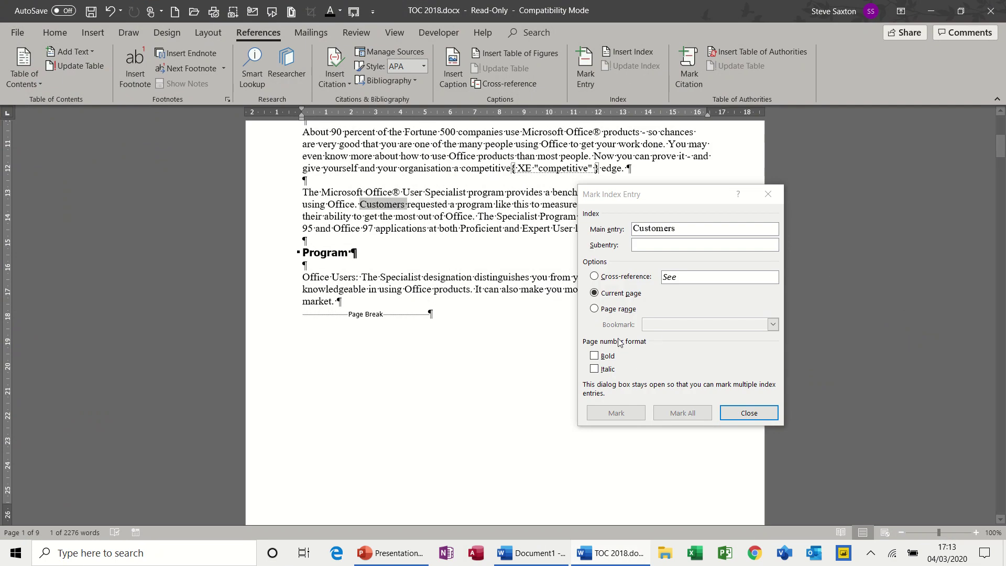
{"action": "left_click", "coordinate": [622, 415]}
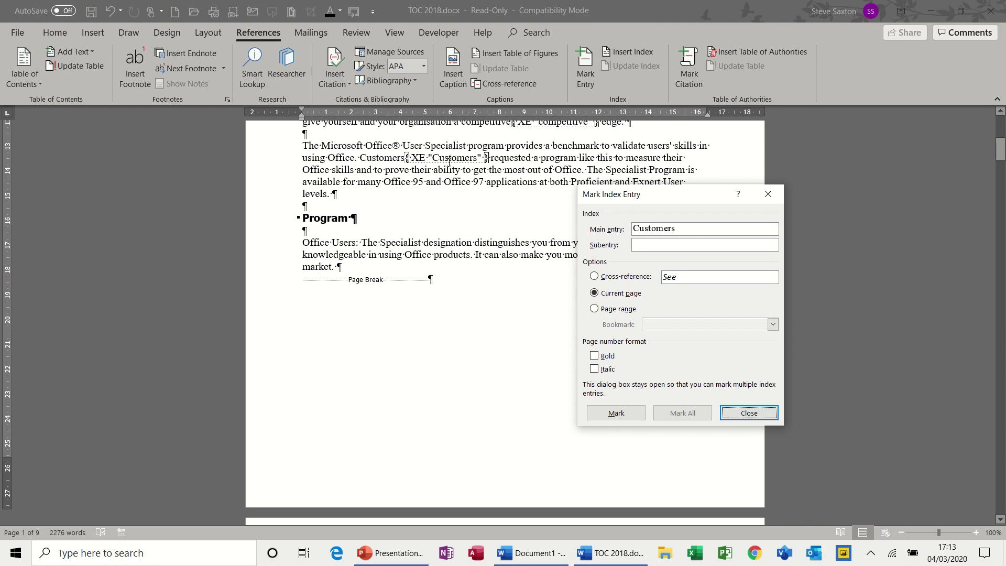
Step: Mark "Office" before 97 as a current-page index entry, and select the Cross-reference option in the entry settings
{"action": "double_click", "coordinate": [459, 183]}
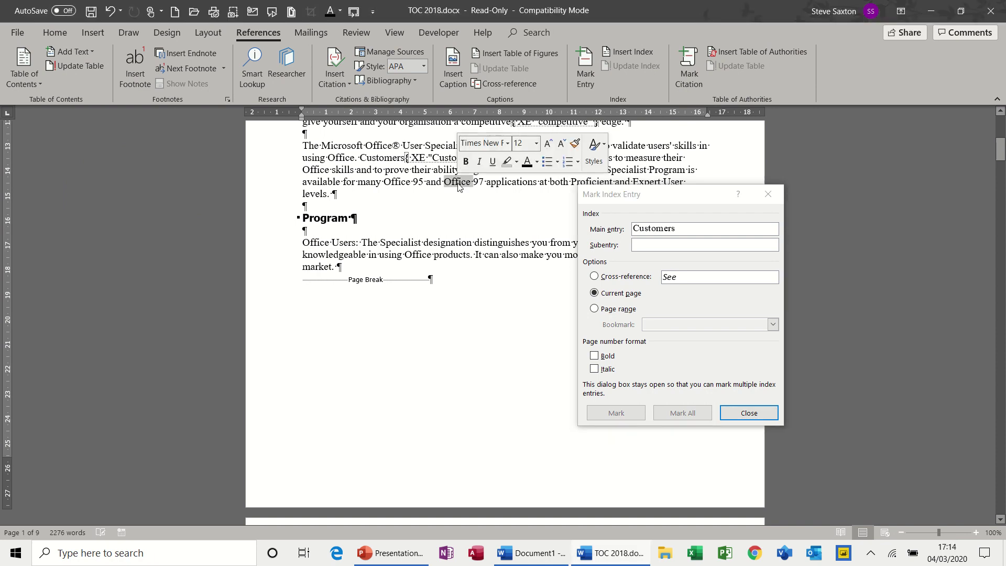
{"action": "left_click", "coordinate": [616, 414]}
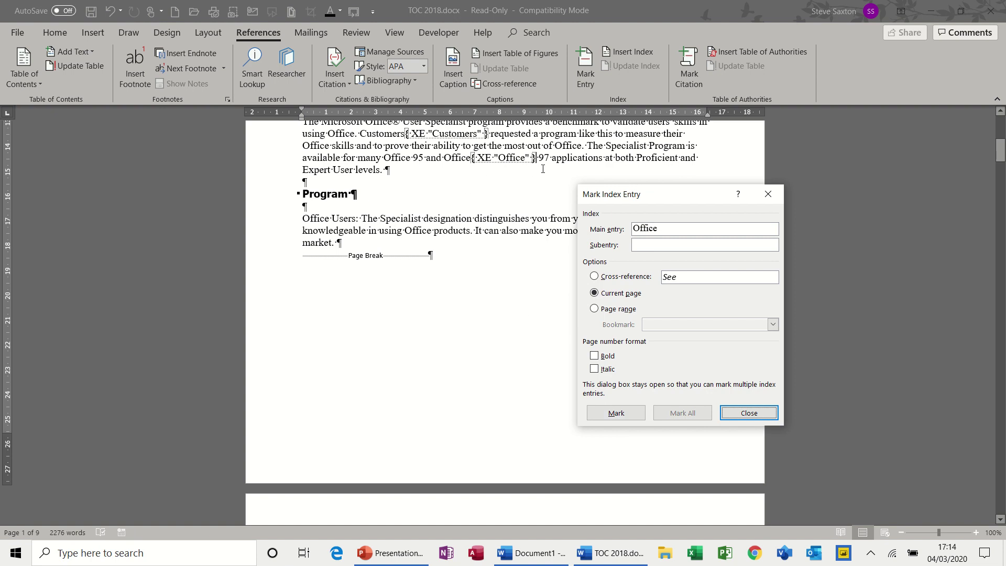
{"action": "left_click", "coordinate": [642, 245]}
{"action": "left_click", "coordinate": [632, 282]}
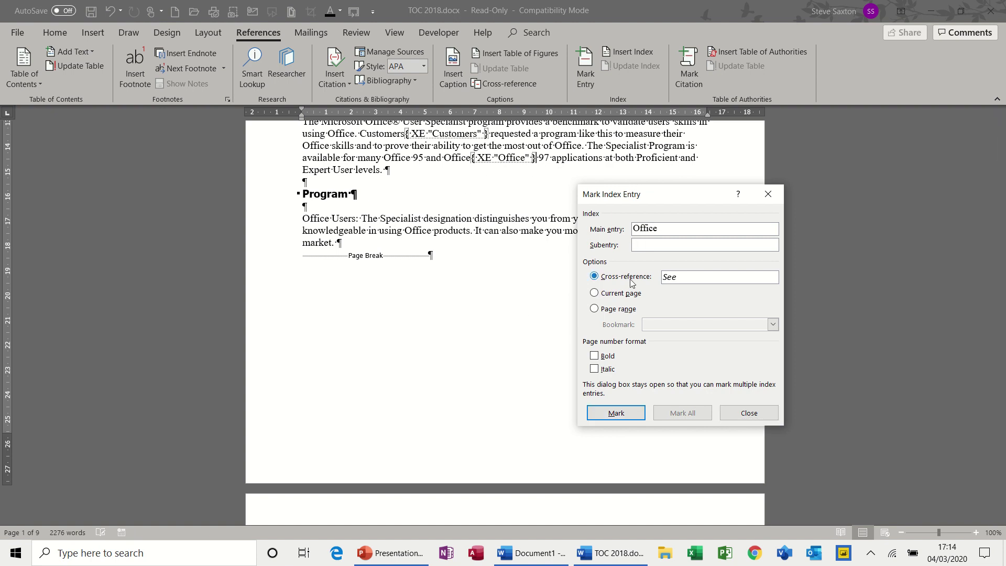
Step: Mark a See cross-reference index entry for "Office" with the subentry "Not 2010"
{"action": "type", "text": "Not"}
{"action": "left_click_drag", "start_coordinate": [698, 276], "coordinate": [680, 276]}
{"action": "key", "text": "BackSpace"}
{"action": "type", "text": "Not 200"}
{"action": "key", "text": "BackSpace"}
{"action": "type", "text": "10"}
{"action": "left_click", "coordinate": [611, 415]}
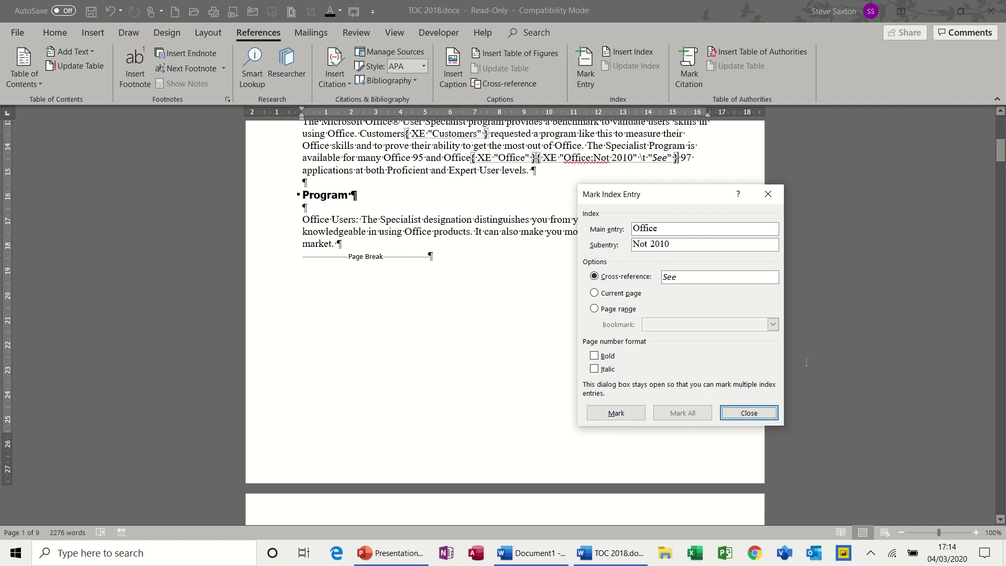
Step: Mark all occurrences of "prepare" and "Courseware" in the document as current-page index entries
{"action": "left_click_drag", "start_coordinate": [1001, 158], "coordinate": [1003, 255]}
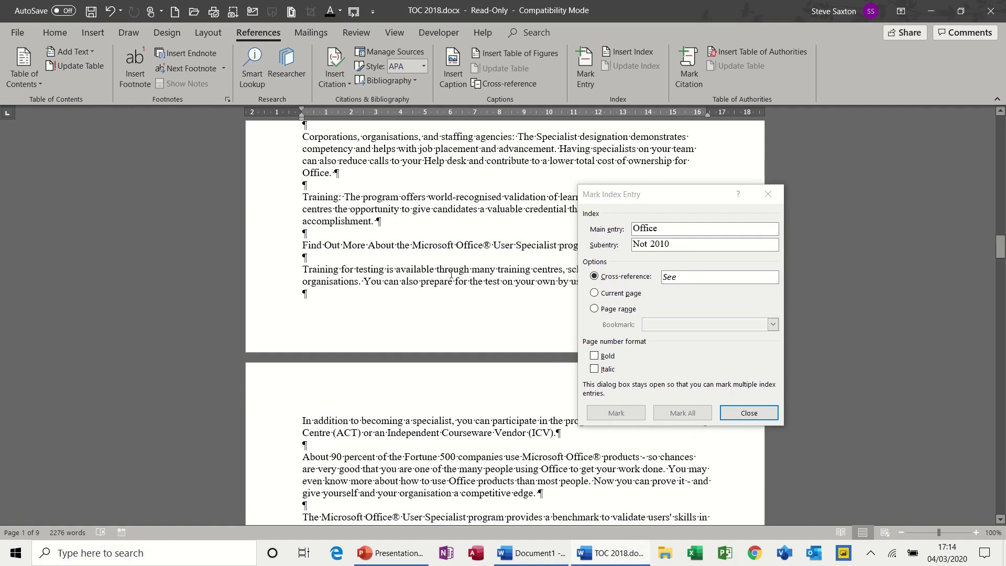
{"action": "double_click", "coordinate": [437, 281]}
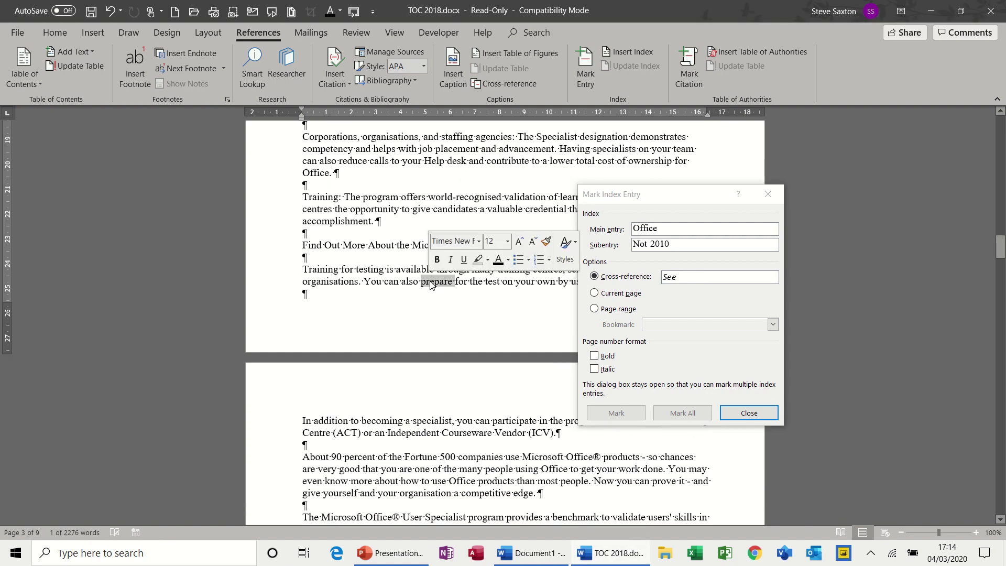
{"action": "left_click", "coordinate": [667, 413]}
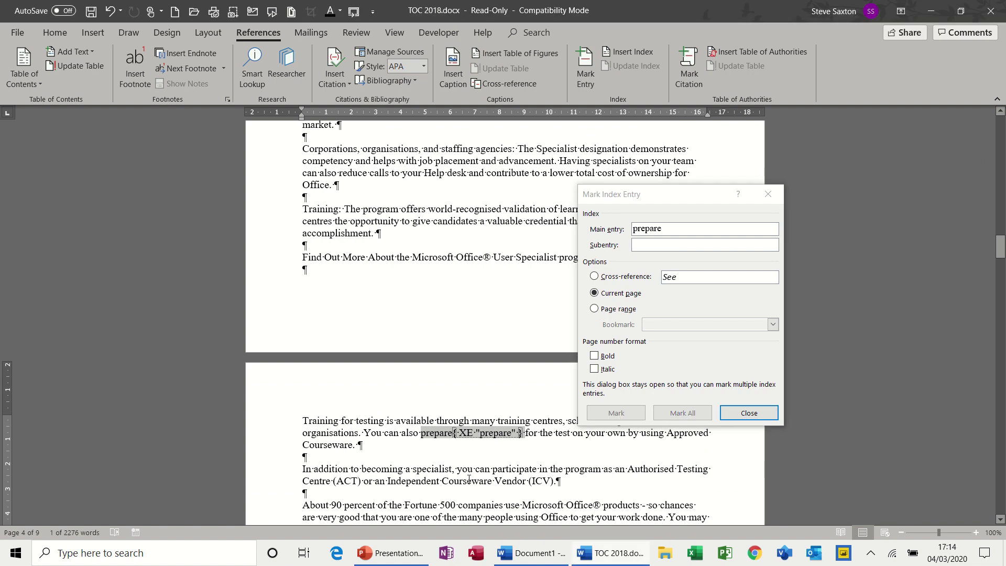
{"action": "double_click", "coordinate": [469, 479]}
{"action": "left_click", "coordinate": [683, 413]}
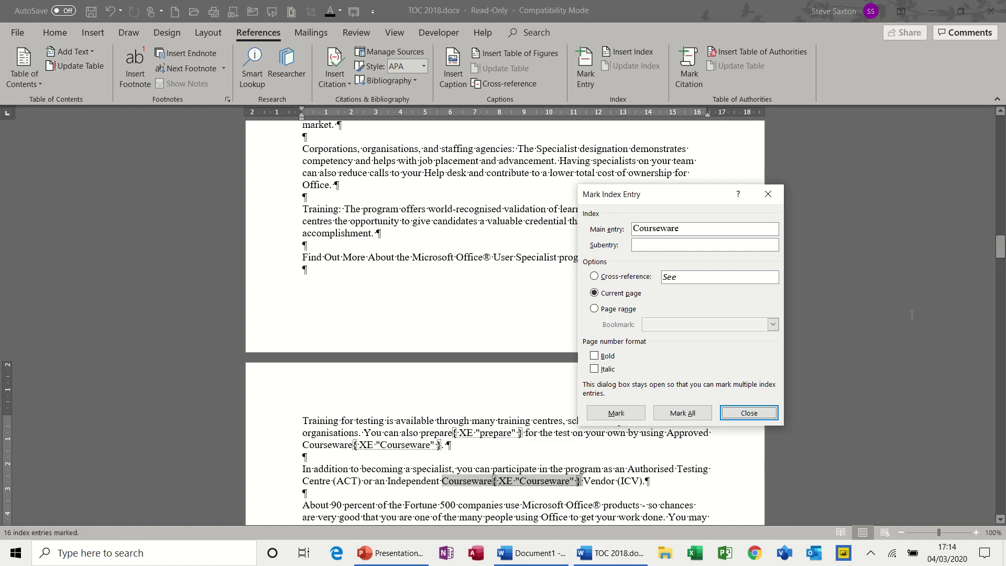
Step: Under CHAPTER THREE, mark "The Specialist designation" in the first paragraph and "Specialist" in the "The Microsoft Office® User Specialist program" paragraph as current-page index entries
{"action": "left_click_drag", "start_coordinate": [1001, 252], "coordinate": [1001, 300]}
{"action": "left_click", "coordinate": [375, 385]}
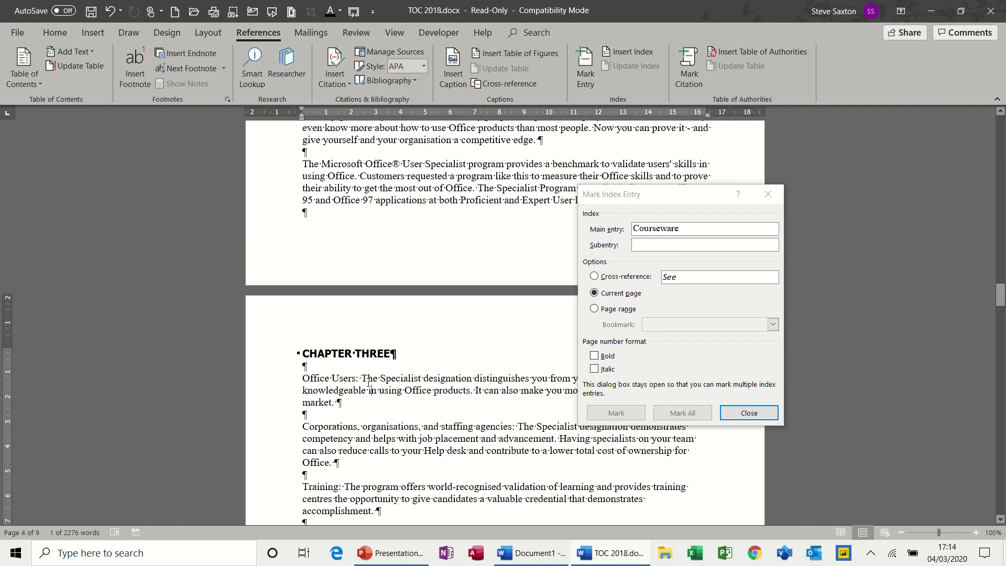
{"action": "left_click_drag", "start_coordinate": [361, 379], "coordinate": [433, 385]}
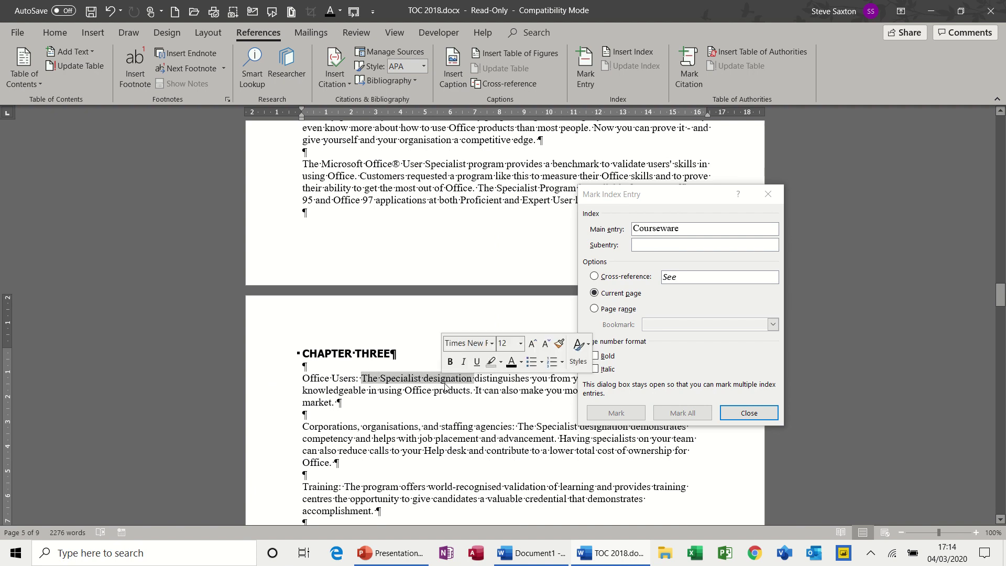
{"action": "left_click", "coordinate": [608, 416]}
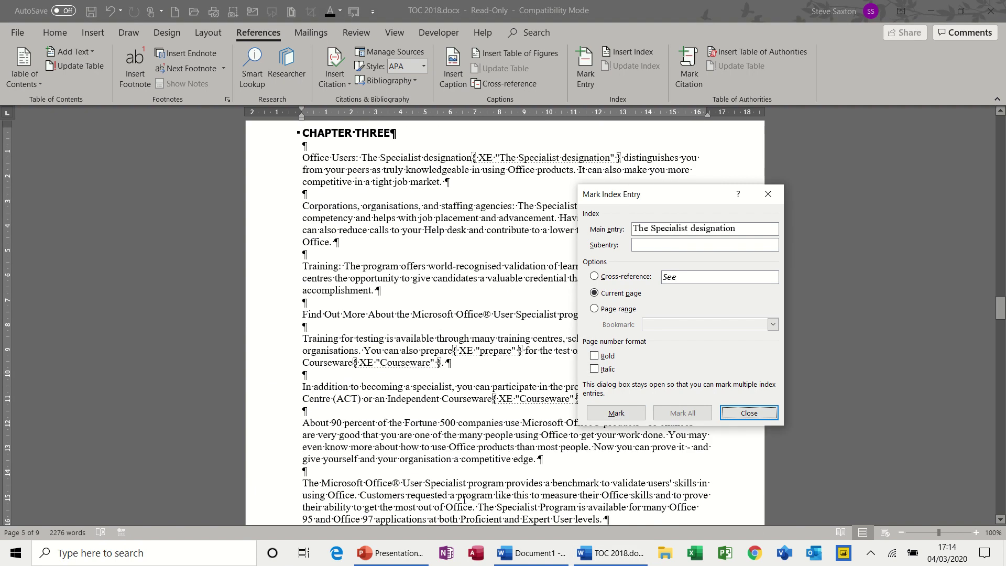
{"action": "double_click", "coordinate": [446, 485]}
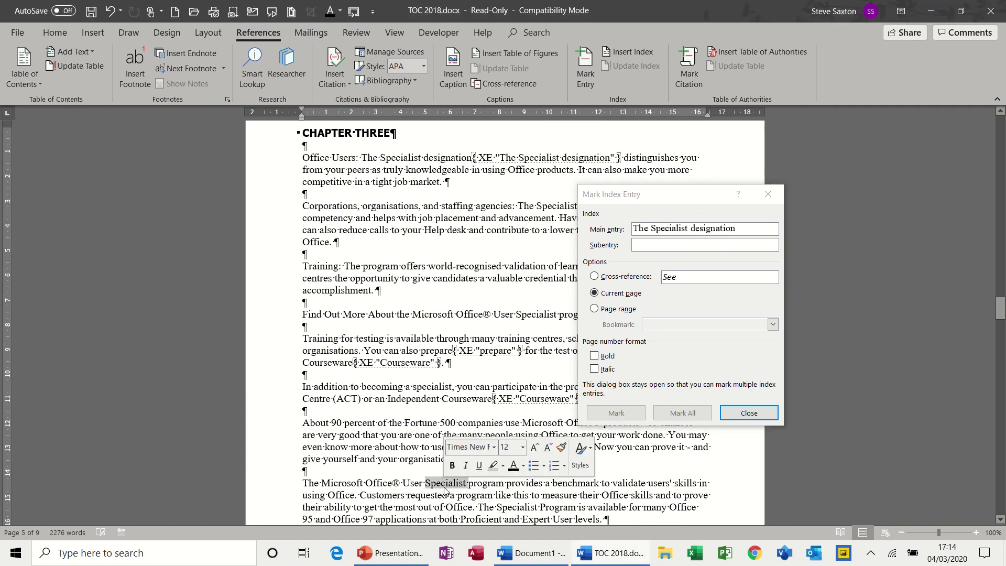
{"action": "left_click", "coordinate": [629, 414]}
Step: Mark "Office" in the Benefits section's Find Out More line and "Proficient" above the Part Two heading as index entries, and finish marking
{"action": "left_click_drag", "start_coordinate": [1001, 338], "coordinate": [1002, 375]}
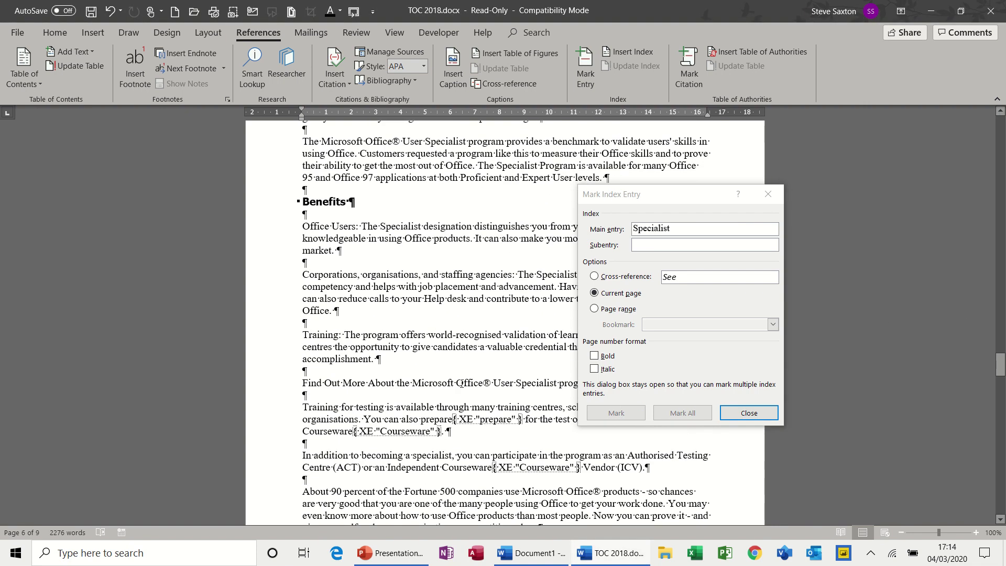
{"action": "double_click", "coordinate": [469, 383]}
{"action": "left_click", "coordinate": [594, 419]}
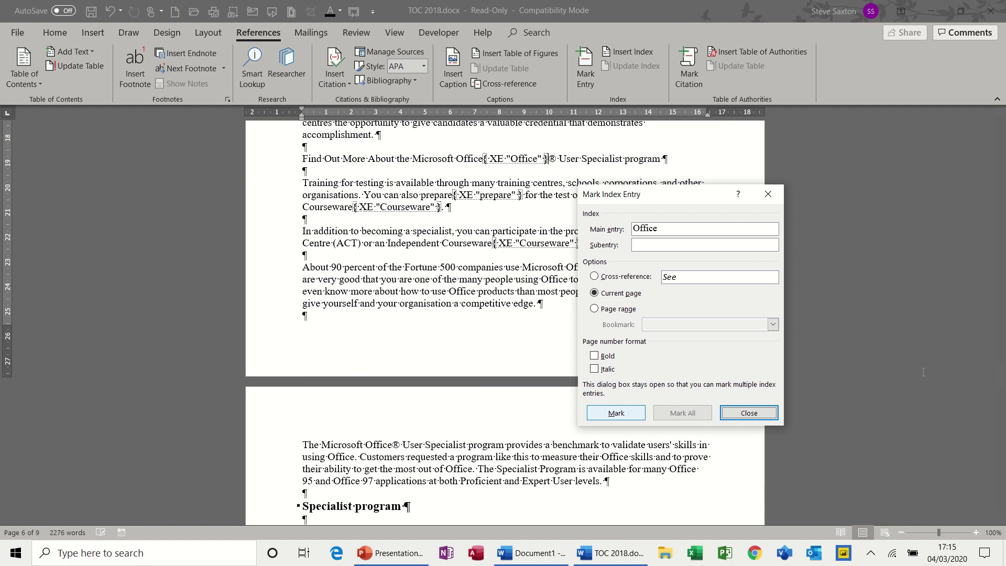
{"action": "left_click_drag", "start_coordinate": [1001, 377], "coordinate": [1002, 414]}
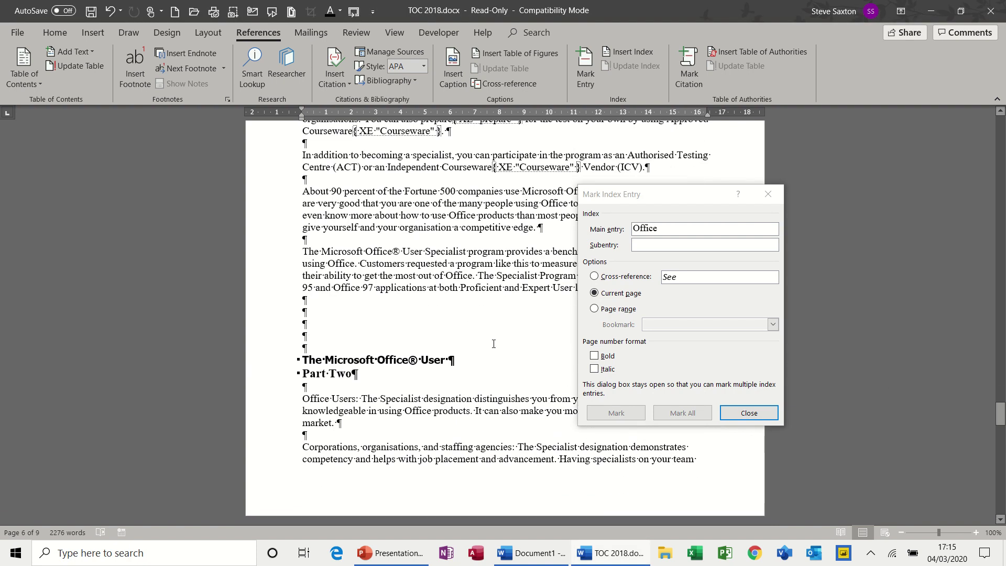
{"action": "double_click", "coordinate": [479, 287]}
{"action": "left_click", "coordinate": [612, 417]}
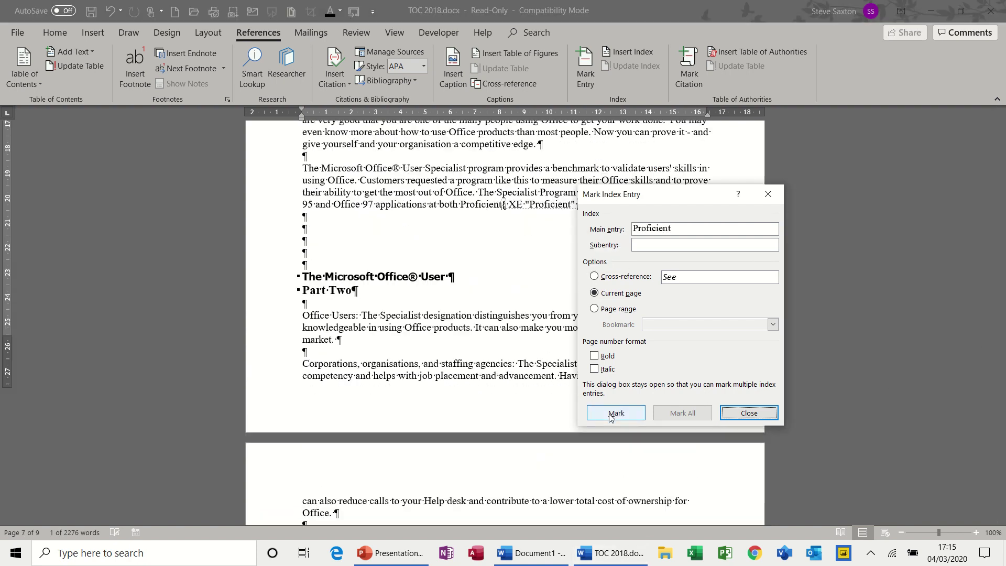
{"action": "left_click", "coordinate": [749, 413]}
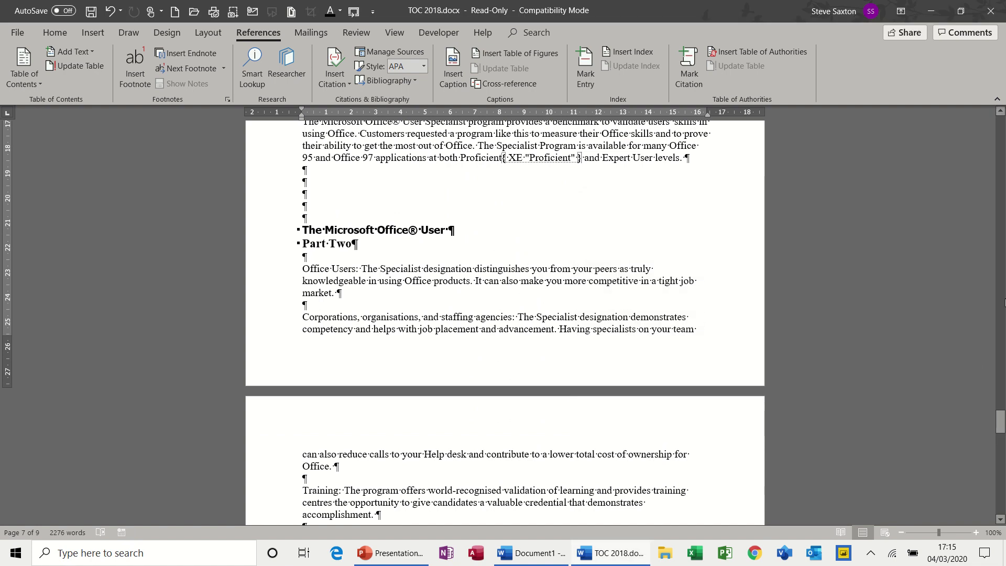
Step: Add the title line "Index" below the document's last paragraph, before the next-page section break, followed by a new line
{"action": "mouse_move", "coordinate": [1001, 421]}
{"action": "left_mouse_down"}
{"action": "mouse_move", "coordinate": [1001, 443]}
{"action": "mouse_move", "coordinate": [1002, 434]}
{"action": "left_mouse_up"}
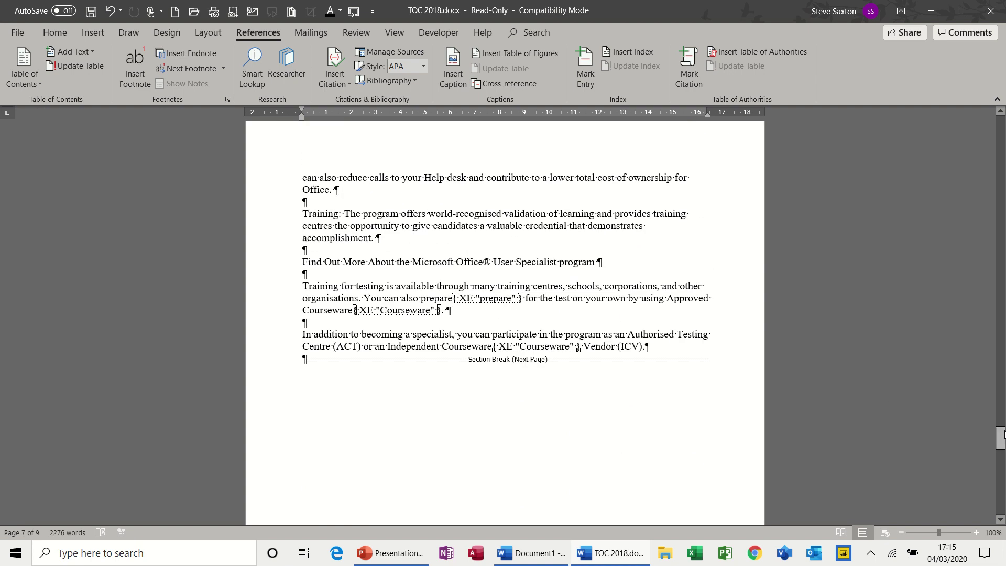
{"action": "double_click", "coordinate": [330, 394]}
{"action": "type", "text": "Index"}
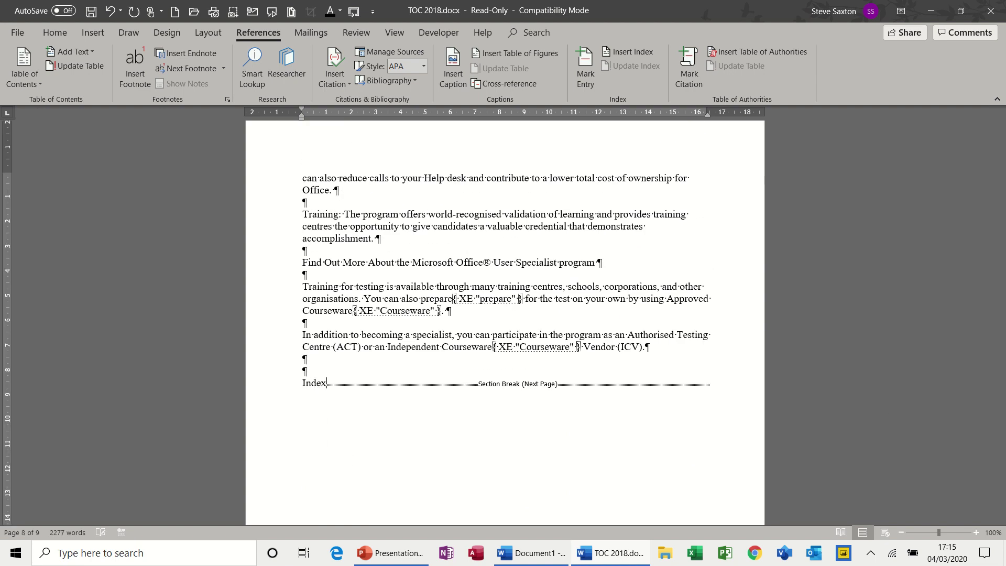
{"action": "key", "text": "Return"}
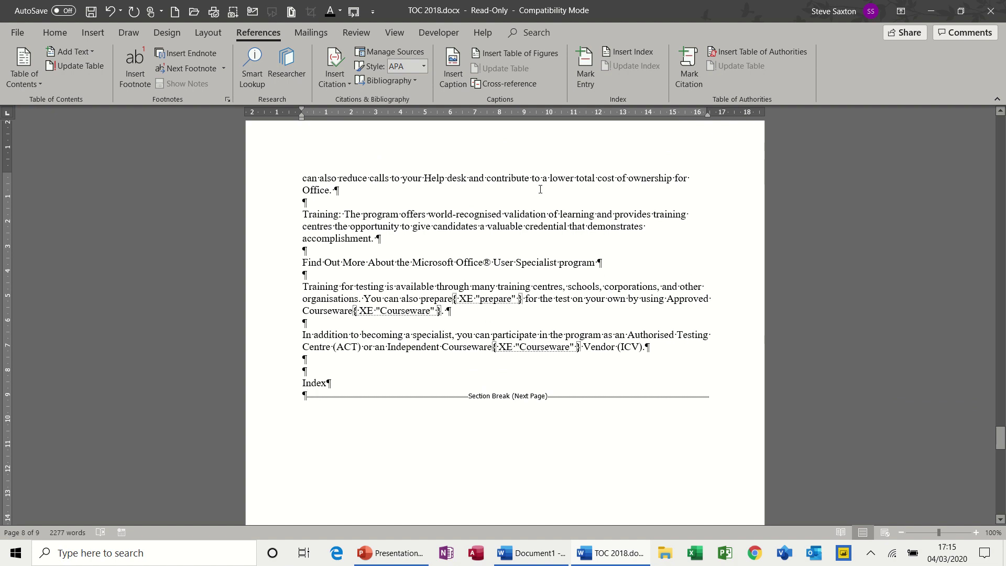
Step: Insert a two-column indented index in the Formal format with right-aligned page numbers
{"action": "left_click", "coordinate": [628, 53]}
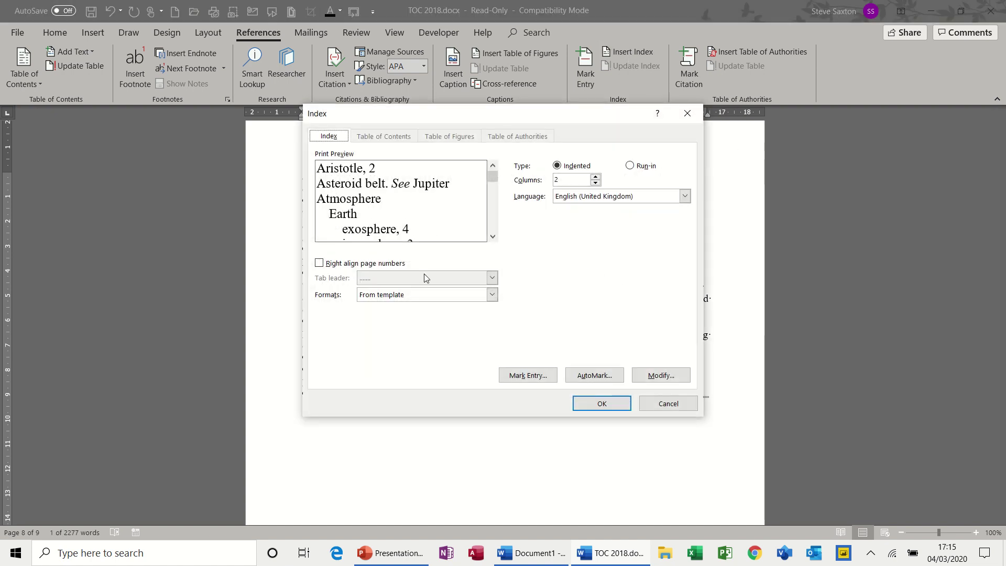
{"action": "left_click", "coordinate": [492, 295]}
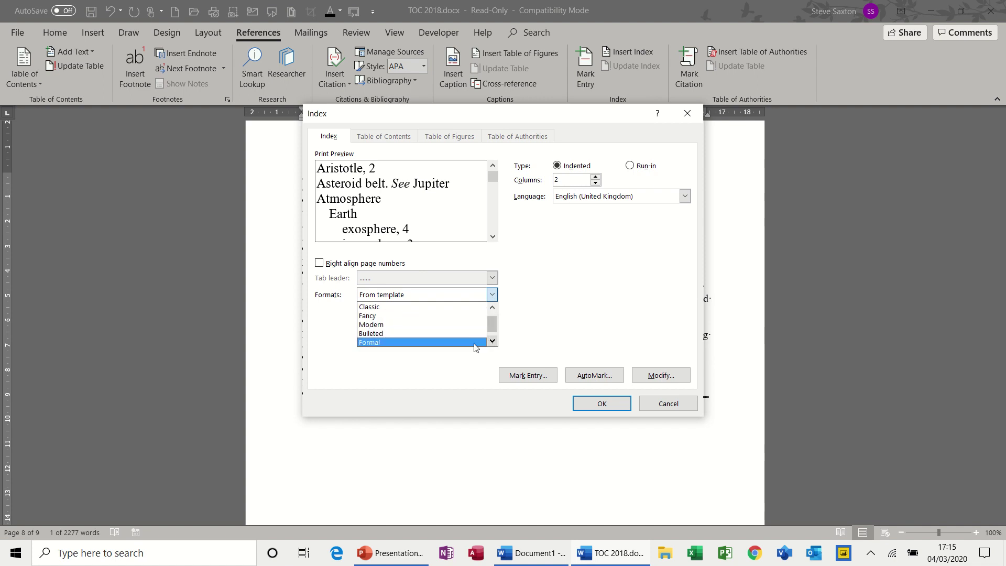
{"action": "left_click", "coordinate": [474, 343]}
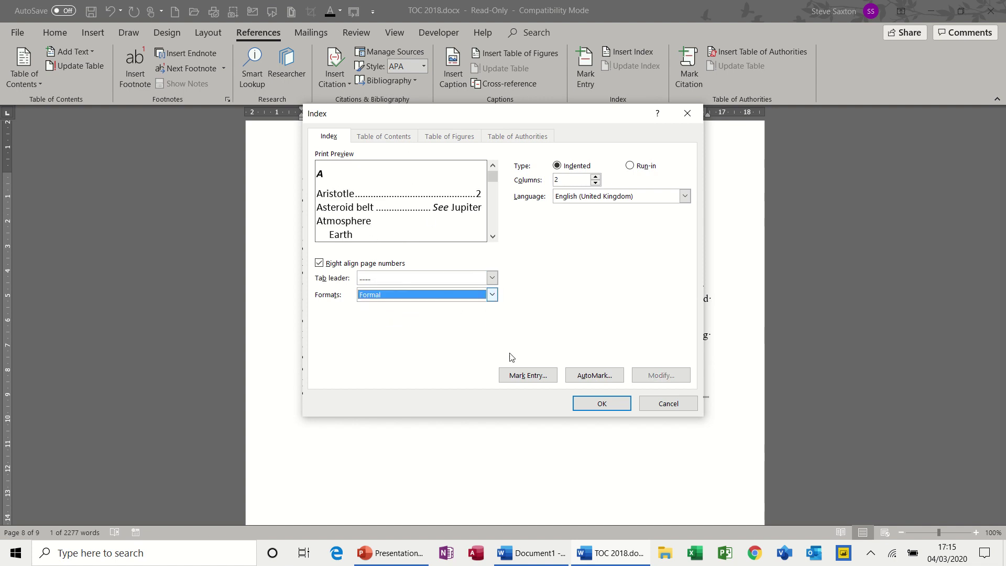
{"action": "left_click", "coordinate": [602, 406]}
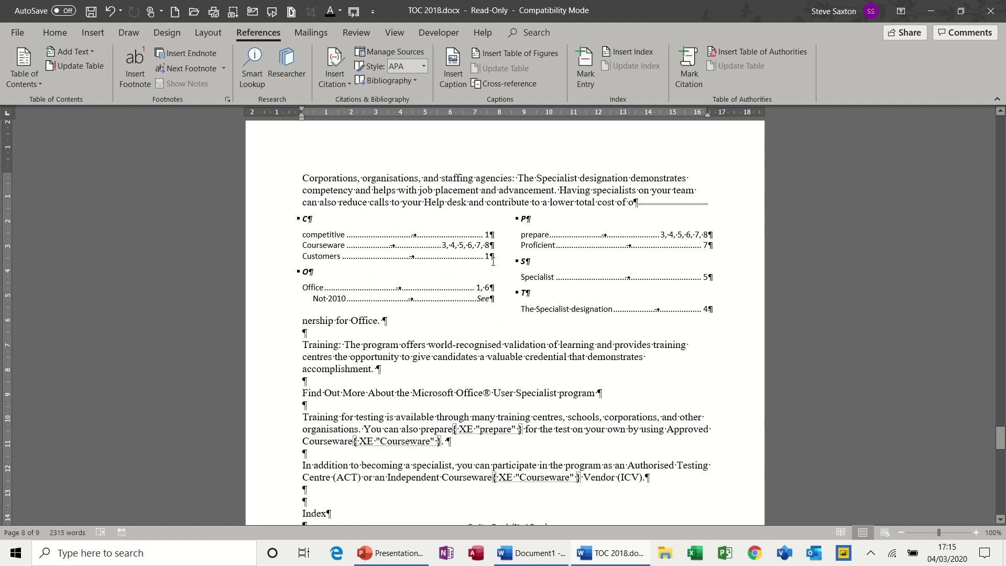
Step: Undo the index insertion and reinsert the Formal two-column index a few blank lines below the "Index" title
{"action": "key", "text": "ctrl+z"}
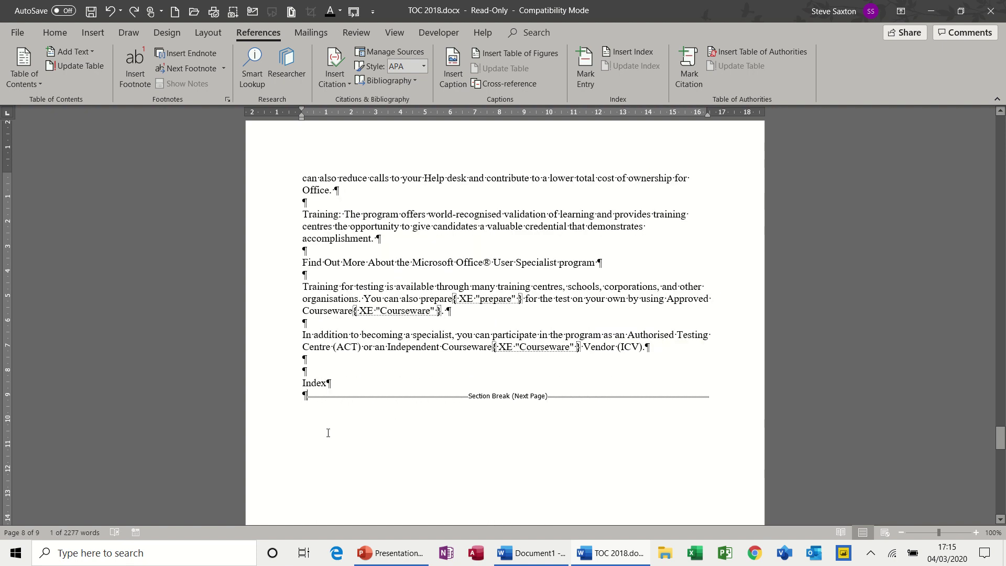
{"action": "double_click", "coordinate": [328, 432]}
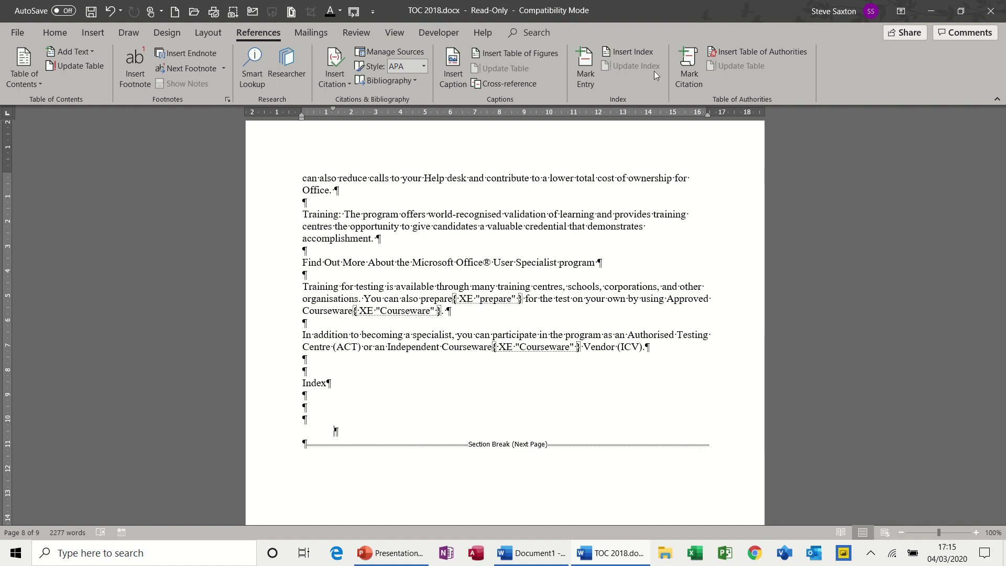
{"action": "left_click", "coordinate": [631, 52]}
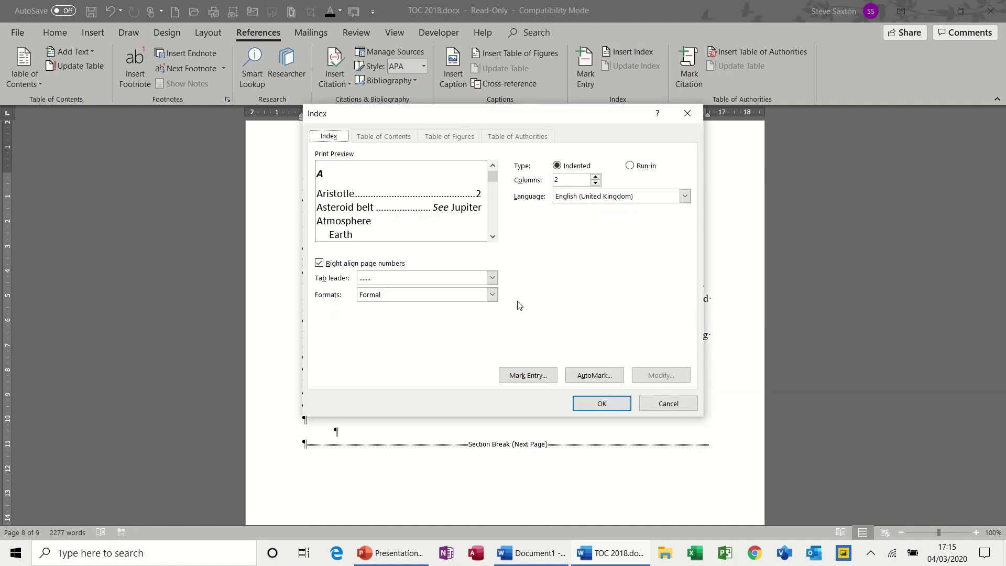
{"action": "left_click", "coordinate": [592, 409]}
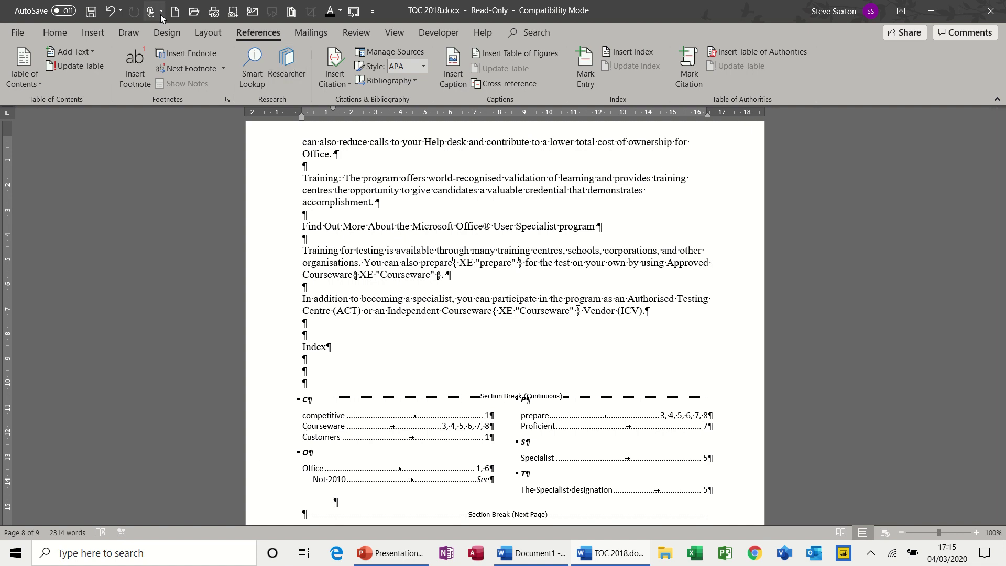
Step: Hide the formatting marks and remove one blank line between the "Index" title and the index
{"action": "left_click", "coordinate": [51, 34]}
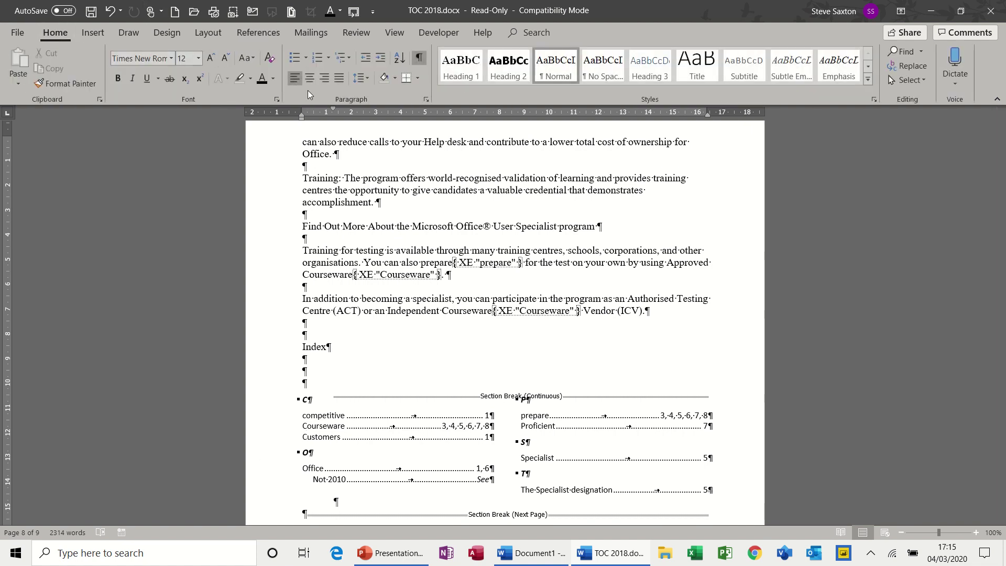
{"action": "left_click", "coordinate": [418, 57]}
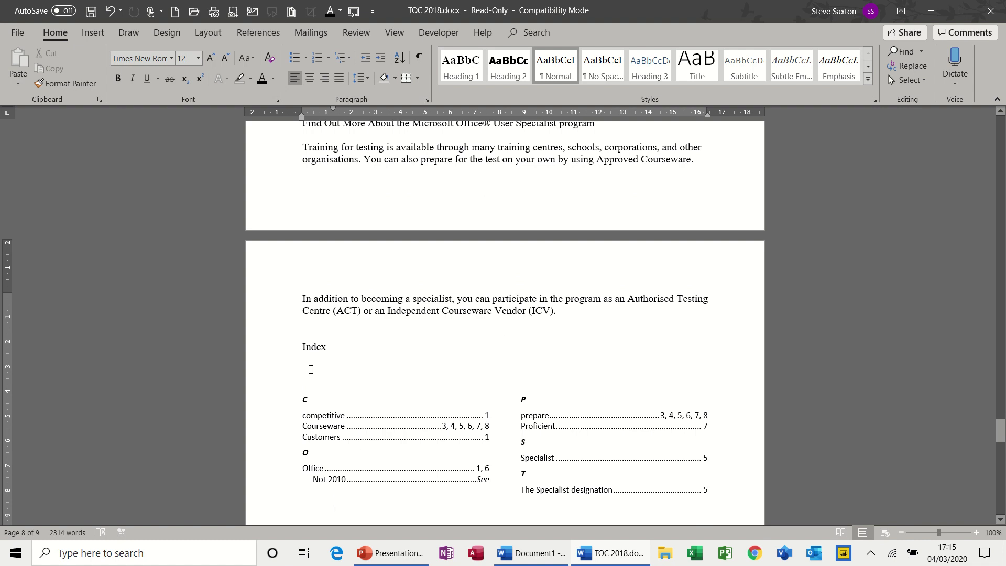
{"action": "left_click", "coordinate": [311, 369]}
{"action": "key", "text": "ctrl+z"}
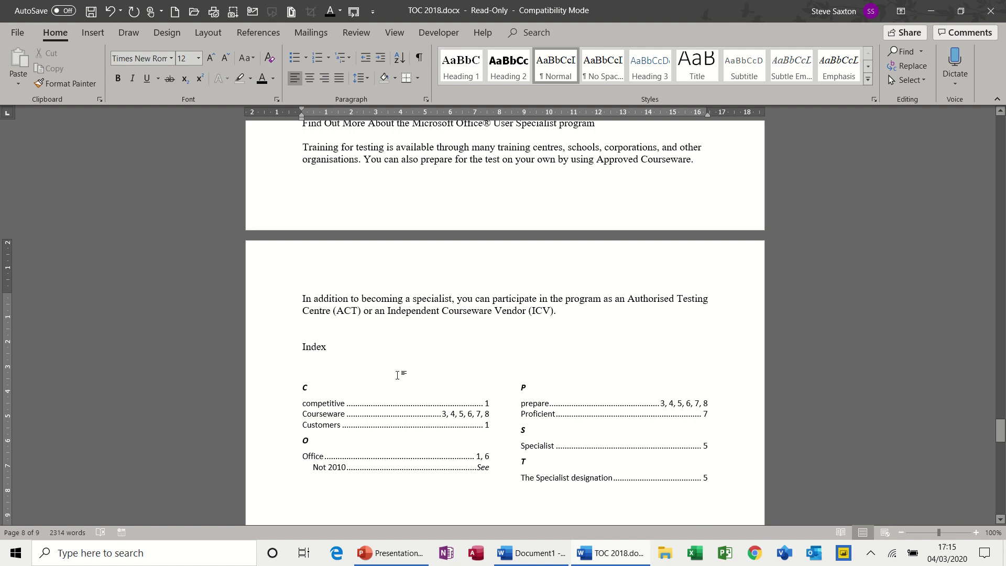